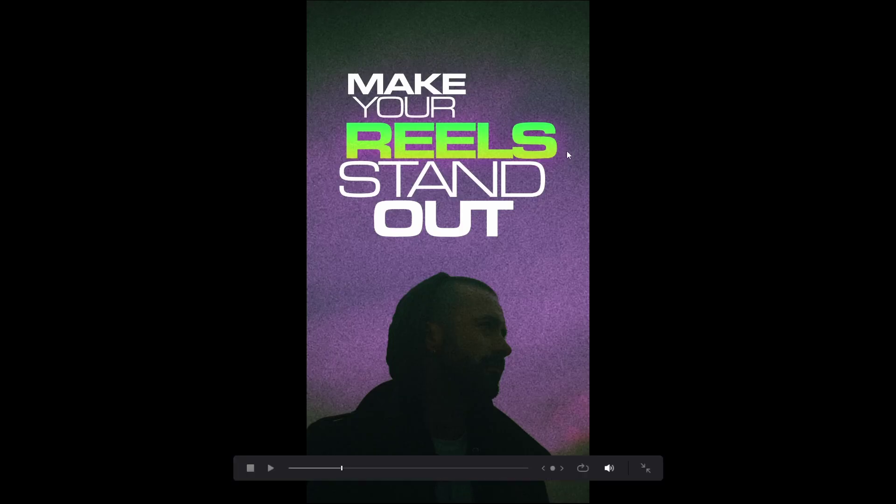
- Leave the full-screen preview and enlarge the viewer area above the timeline
{"action": "key", "text": "Escape"}
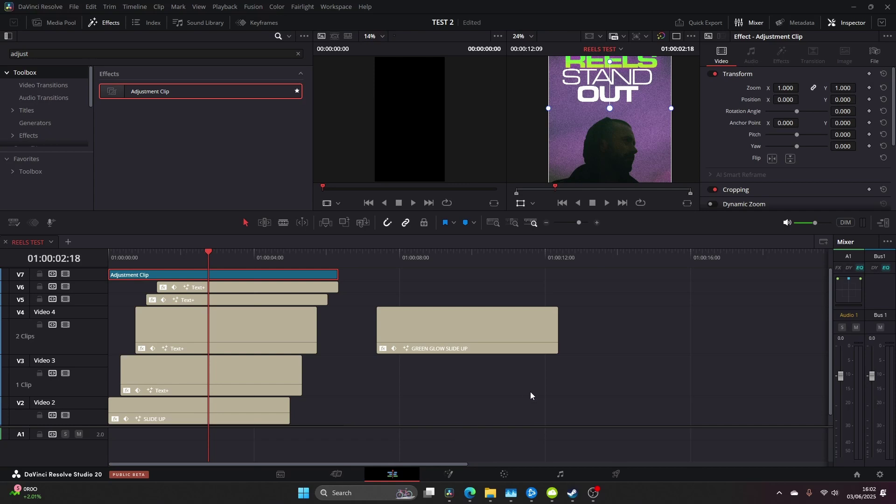
{"action": "scroll", "coordinate": [564, 111], "scroll_direction": "down", "scroll_amount": 4}
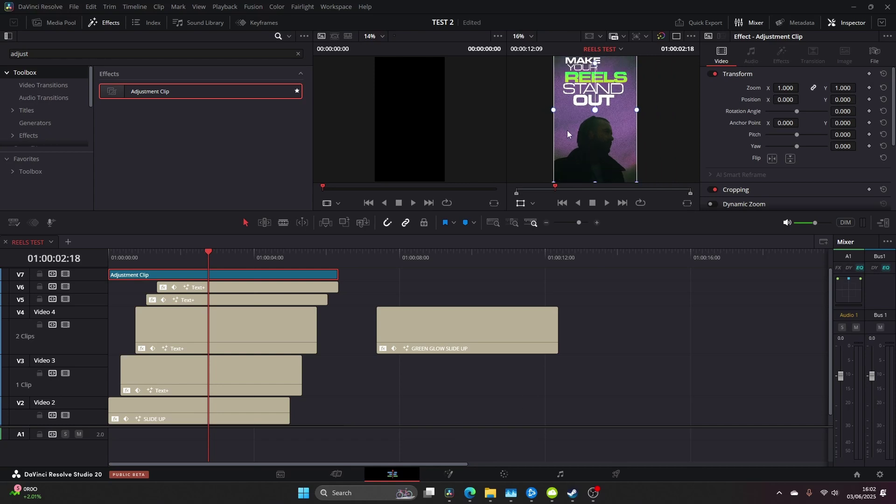
{"action": "left_click_drag", "start_coordinate": [620, 211], "coordinate": [629, 260]}
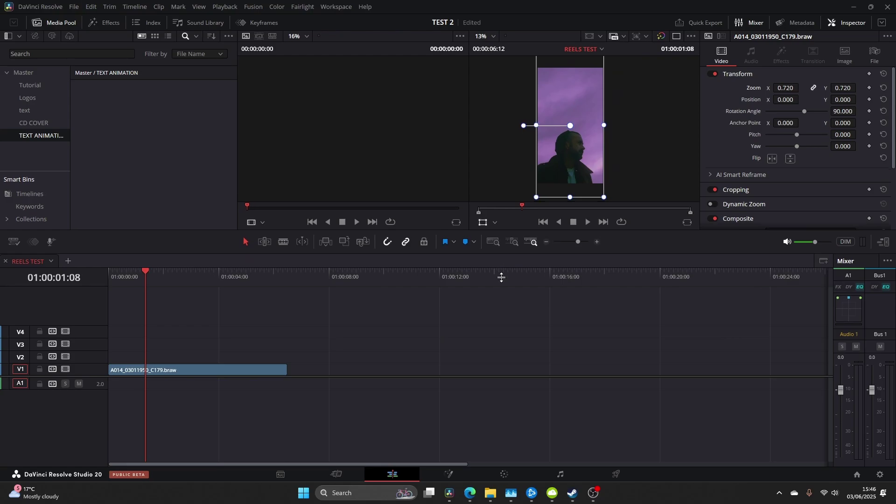
{"action": "left_click_drag", "start_coordinate": [502, 277], "coordinate": [499, 328]}
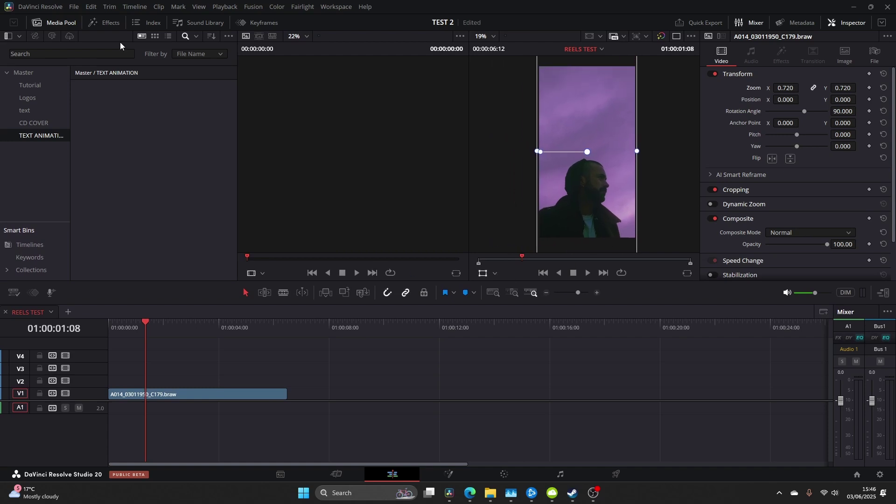
- Find the Text+ title in the effects library and place it on track V2 at the start of the footage
{"action": "left_click", "coordinate": [105, 22]}
{"action": "left_click", "coordinate": [59, 54]}
{"action": "type", "text": "rex"}
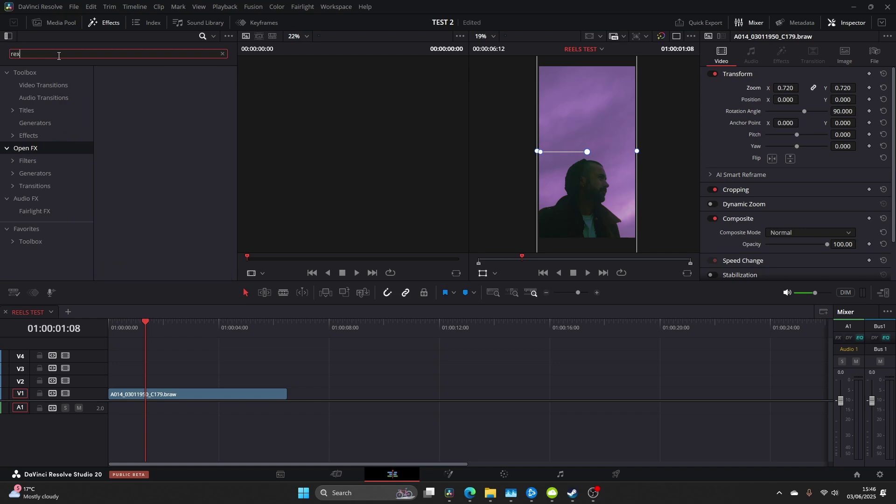
{"action": "type", "text": "t"}
{"action": "key", "text": "BackSpace"}
{"action": "key", "text": "BackSpace"}
{"action": "key", "text": "BackSpace"}
{"action": "key", "text": "BackSpace"}
{"action": "type", "text": "text"}
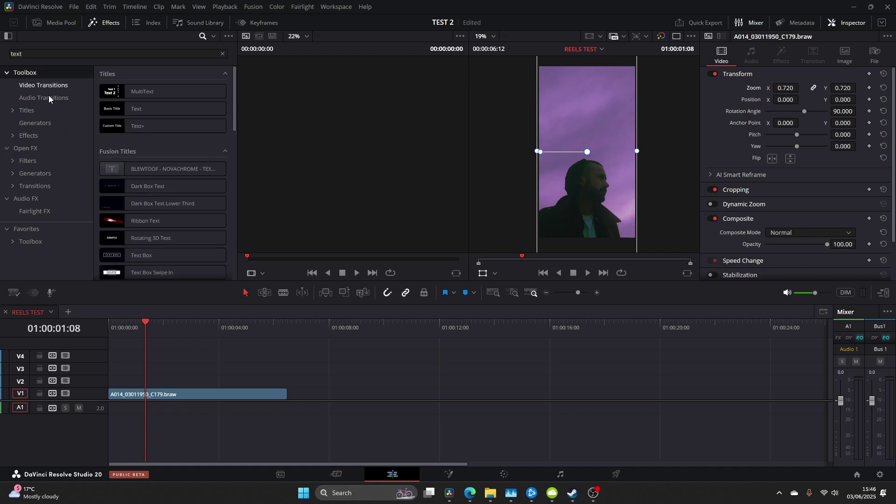
{"action": "left_click_drag", "start_coordinate": [140, 125], "coordinate": [147, 382]}
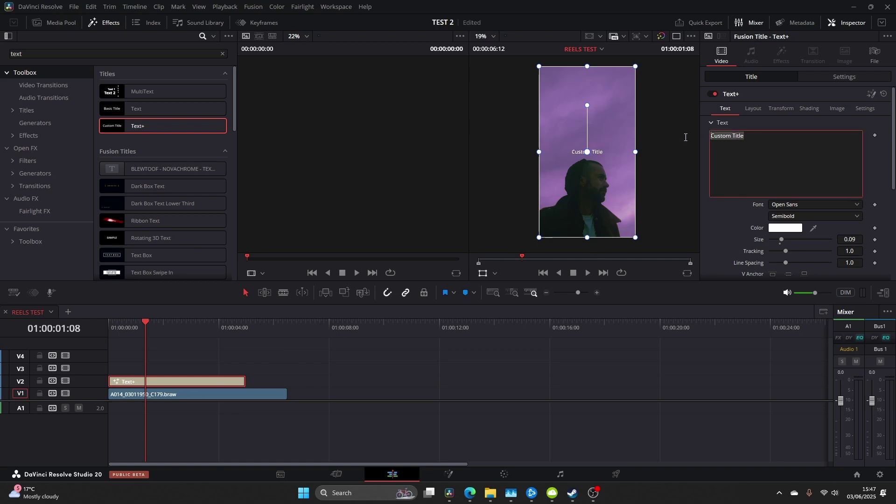
- Set the title text to MAKE in Eurostile Extended and enlarge it to nearly fill the frame width
{"action": "type", "text": "MAKE"}
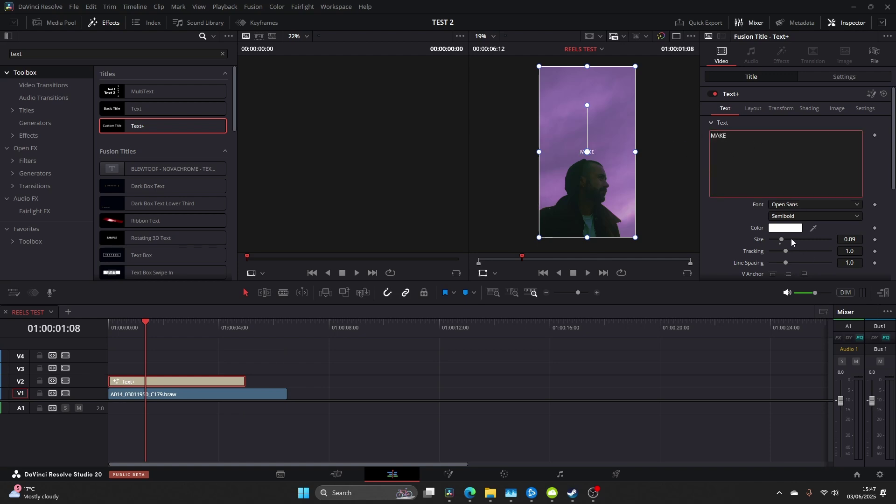
{"action": "left_click", "coordinate": [794, 206]}
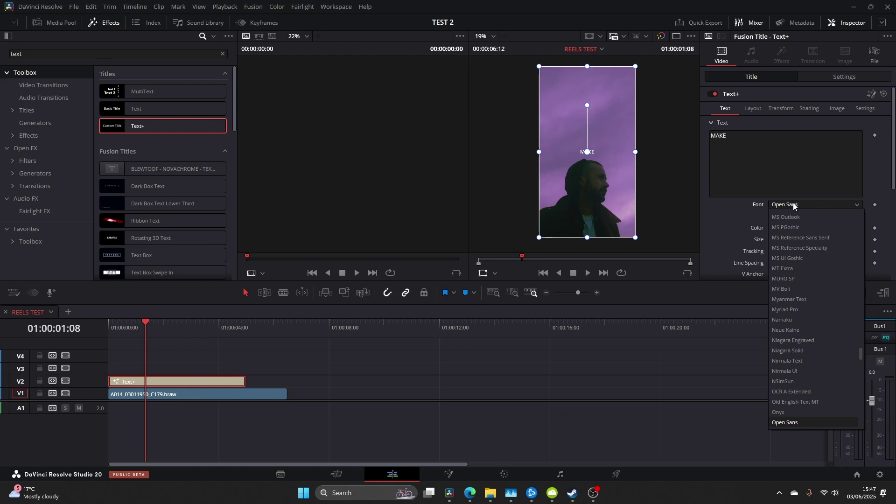
{"action": "type", "text": "eu"}
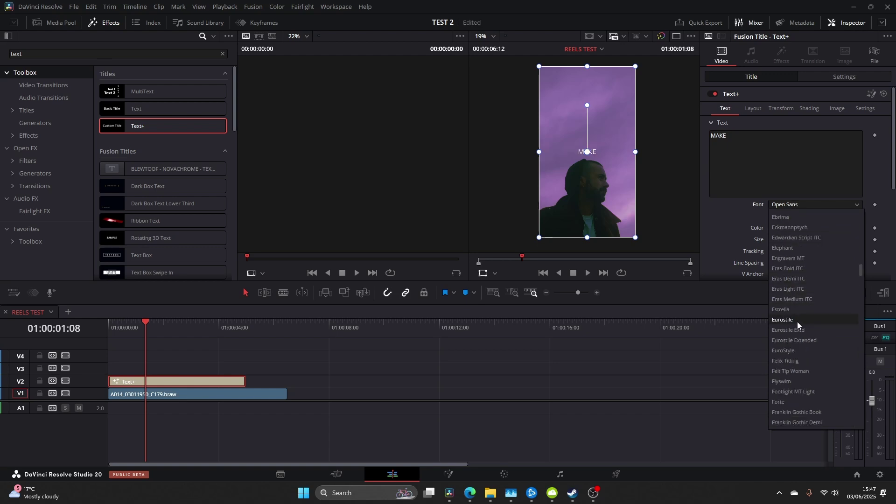
{"action": "left_click", "coordinate": [794, 340]}
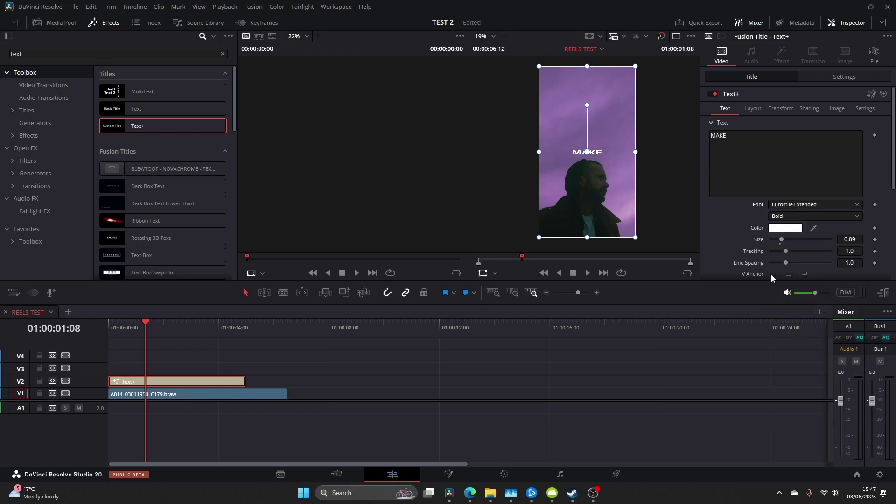
{"action": "left_click_drag", "start_coordinate": [782, 239], "coordinate": [831, 253]}
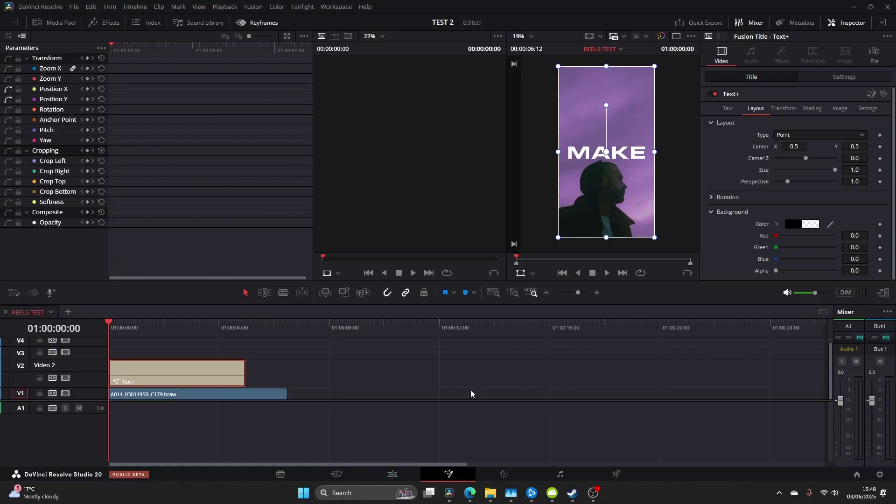
- Select the Template node in the title's Fusion composition and undo a trial change of the text's vertical Center
{"action": "left_click_drag", "start_coordinate": [306, 343], "coordinate": [440, 342]}
{"action": "left_click_drag", "start_coordinate": [334, 273], "coordinate": [253, 355]}
{"action": "left_click", "coordinate": [285, 343]}
{"action": "left_click", "coordinate": [296, 307]}
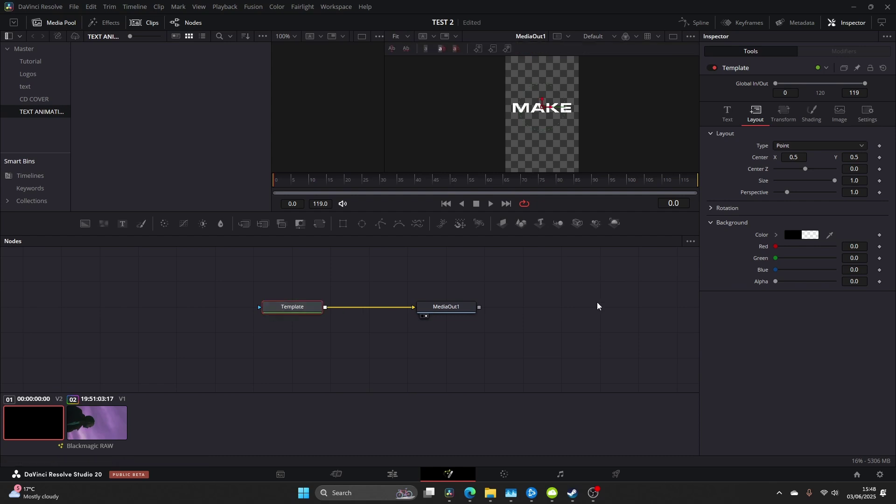
{"action": "mouse_move", "coordinate": [855, 156]}
{"action": "left_mouse_down"}
{"action": "mouse_move", "coordinate": [886, 156]}
{"action": "mouse_move", "coordinate": [793, 156]}
{"action": "mouse_move", "coordinate": [855, 156]}
{"action": "left_mouse_up"}
{"action": "key", "text": "ctrl+z"}
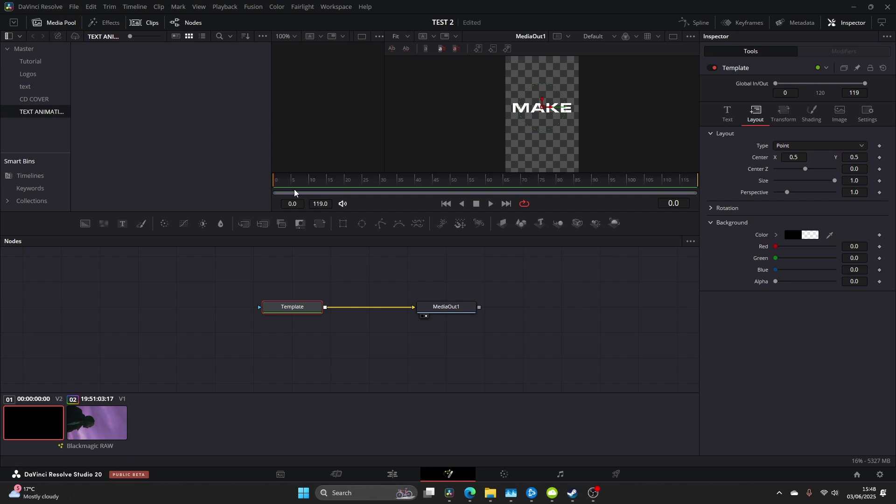
- Keyframe the text's Center to rise from Y 0.292 at frame 0 to Y 0.5 at frame 9, and play it back
{"action": "left_click", "coordinate": [880, 157]}
{"action": "left_click", "coordinate": [299, 185]}
{"action": "left_click_drag", "start_coordinate": [299, 186], "coordinate": [220, 184]}
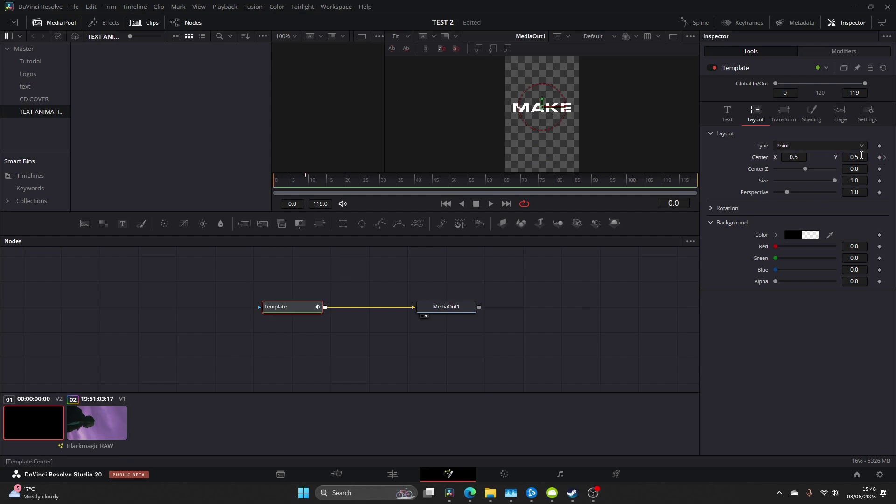
{"action": "key", "text": "space"}
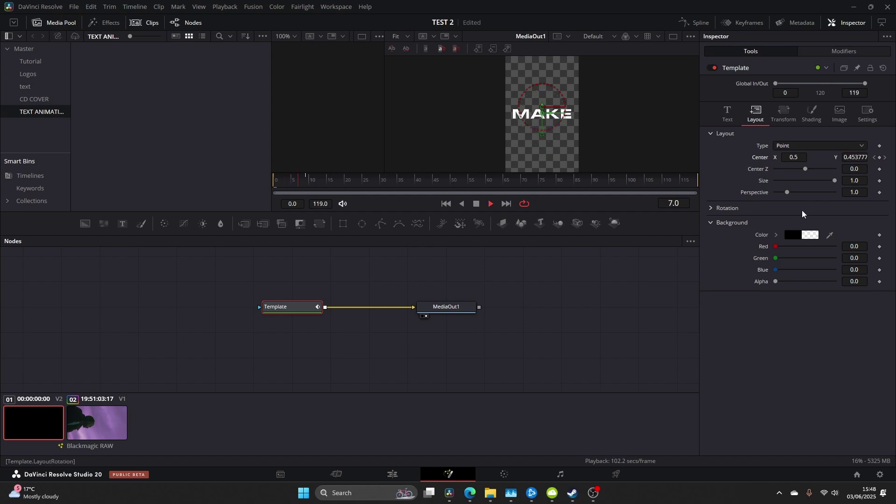
{"action": "key", "text": "space"}
{"action": "left_click_drag", "start_coordinate": [324, 185], "coordinate": [246, 185]}
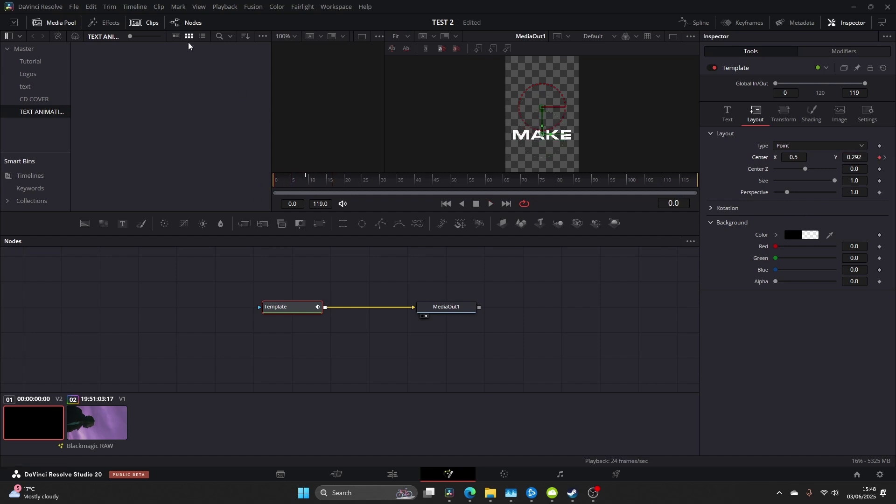
- Display the text path's Displacement curve in the Spline editor and smooth both of its keyframes
{"action": "left_click", "coordinate": [693, 23]}
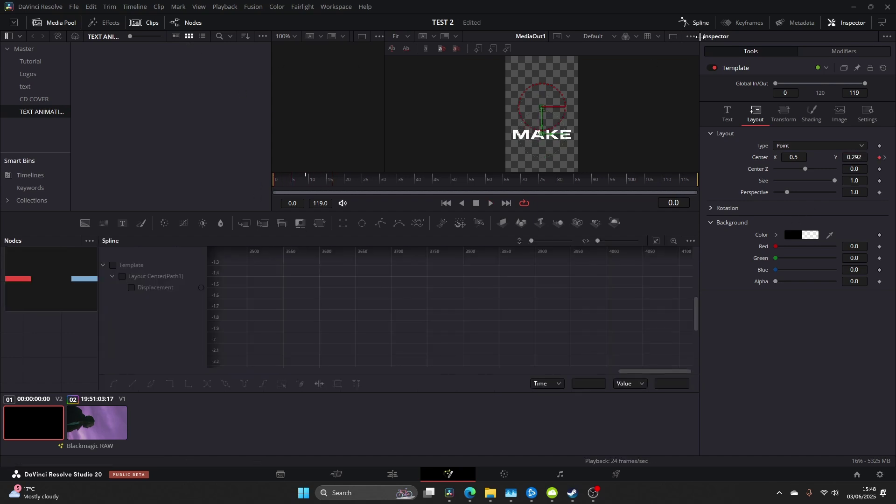
{"action": "left_click", "coordinate": [131, 288]}
{"action": "left_click", "coordinate": [656, 240]}
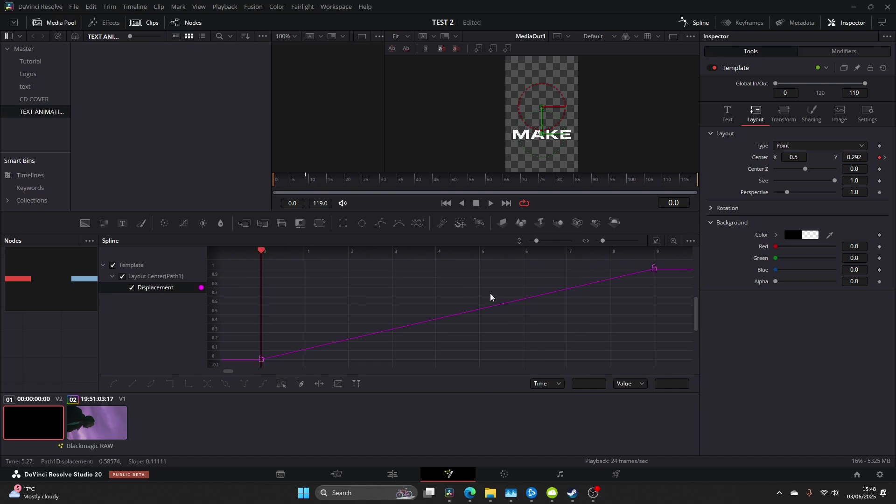
{"action": "scroll", "coordinate": [490, 296], "scroll_direction": "down", "scroll_amount": 3}
{"action": "left_click_drag", "start_coordinate": [528, 308], "coordinate": [468, 321]}
{"action": "left_click_drag", "start_coordinate": [538, 271], "coordinate": [315, 356]}
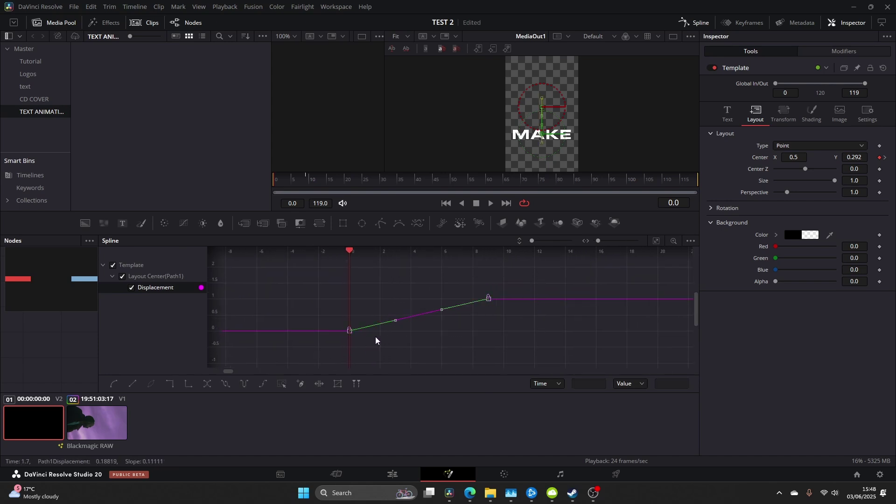
{"action": "key", "text": "shift+s"}
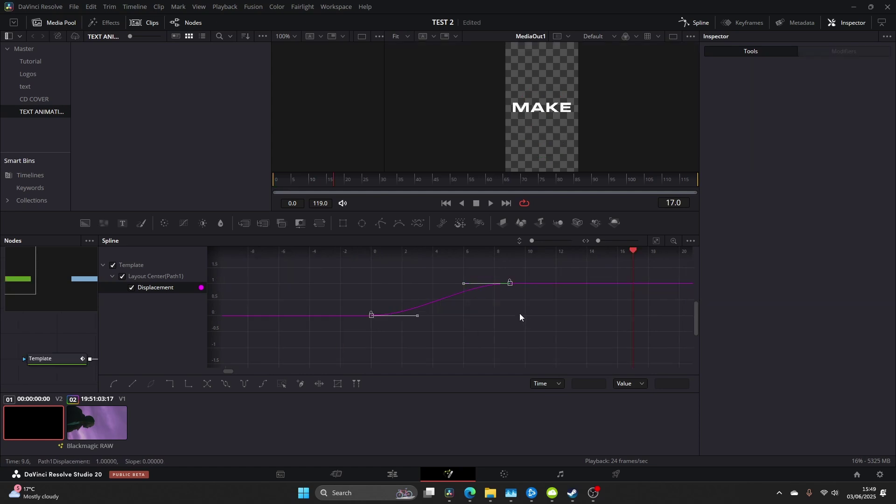
- Extend the incoming handle of the frame 9 keyframe to about frame 3 for a softer landing, and preview the slide-up
{"action": "left_click", "coordinate": [510, 282]}
{"action": "left_click_drag", "start_coordinate": [463, 284], "coordinate": [427, 287]}
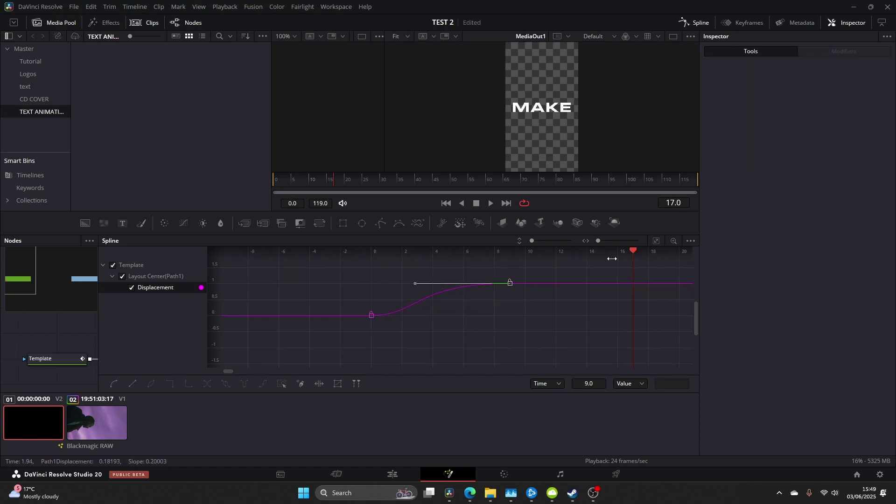
{"action": "left_click_drag", "start_coordinate": [632, 251], "coordinate": [374, 262]}
{"action": "key", "text": "space"}
{"action": "left_click_drag", "start_coordinate": [419, 327], "coordinate": [677, 317]}
{"action": "left_click_drag", "start_coordinate": [606, 256], "coordinate": [294, 264]}
{"action": "key", "text": "space"}
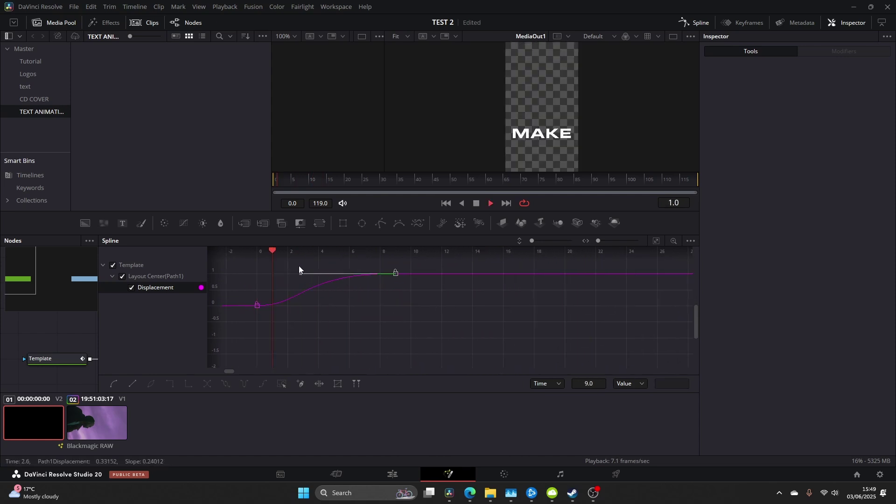
{"action": "key", "text": "space"}
{"action": "left_click_drag", "start_coordinate": [459, 316], "coordinate": [671, 322]}
{"action": "left_click_drag", "start_coordinate": [554, 251], "coordinate": [430, 286]}
- Return to the Edit page and keyframe the MAKE title's Opacity at 0 on its first frame
{"action": "left_click", "coordinate": [393, 474]}
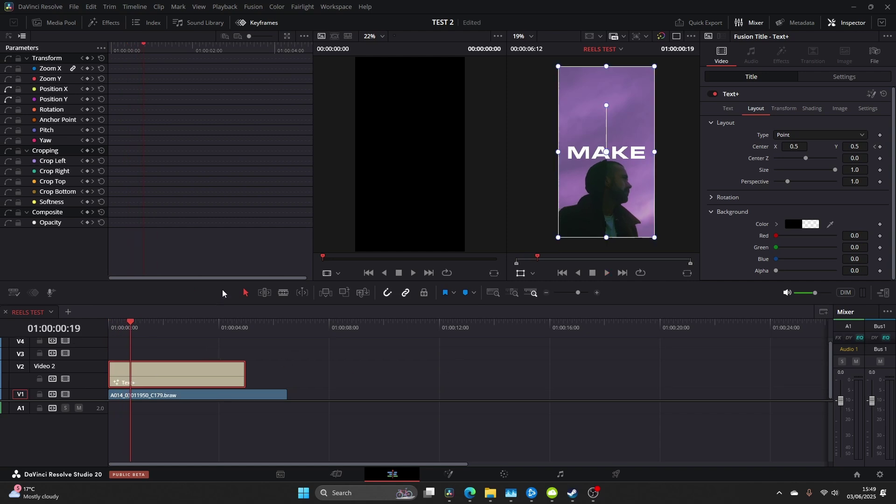
{"action": "scroll", "coordinate": [746, 180], "scroll_direction": "down", "scroll_amount": 4}
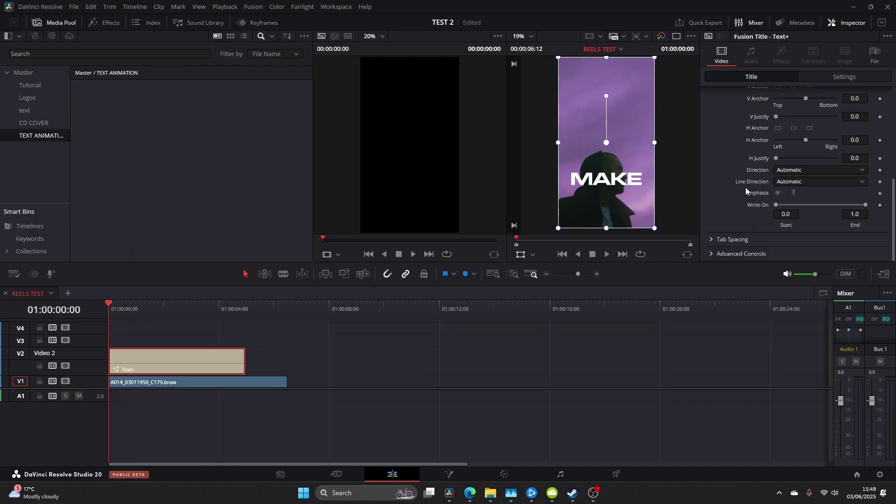
{"action": "scroll", "coordinate": [746, 190], "scroll_direction": "up", "scroll_amount": 5}
{"action": "left_click", "coordinate": [824, 75]}
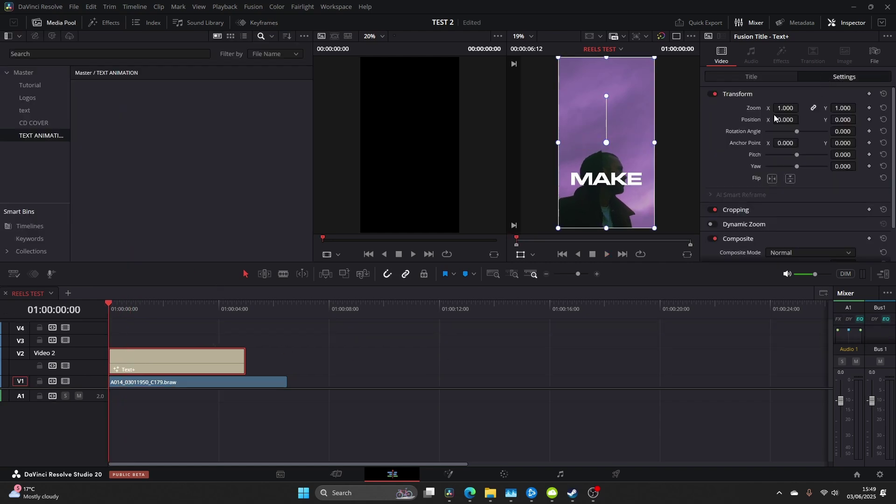
{"action": "scroll", "coordinate": [760, 126], "scroll_direction": "down", "scroll_amount": 2}
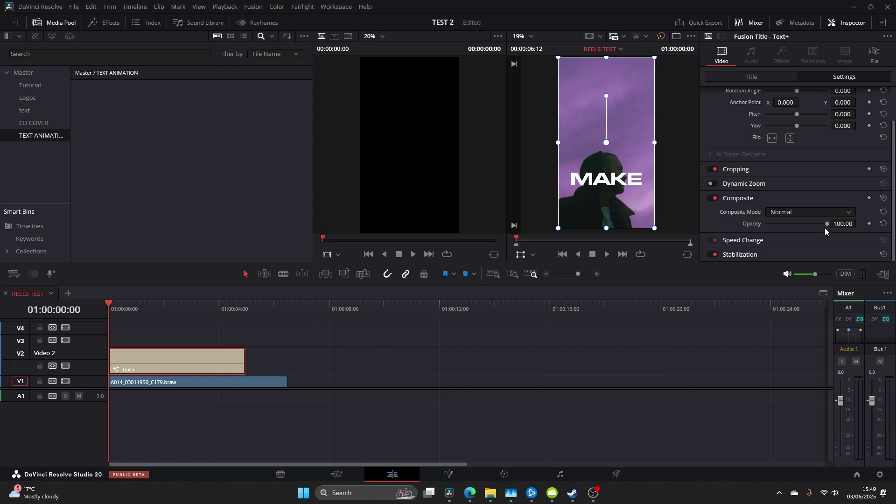
{"action": "left_click_drag", "start_coordinate": [827, 225], "coordinate": [754, 228]}
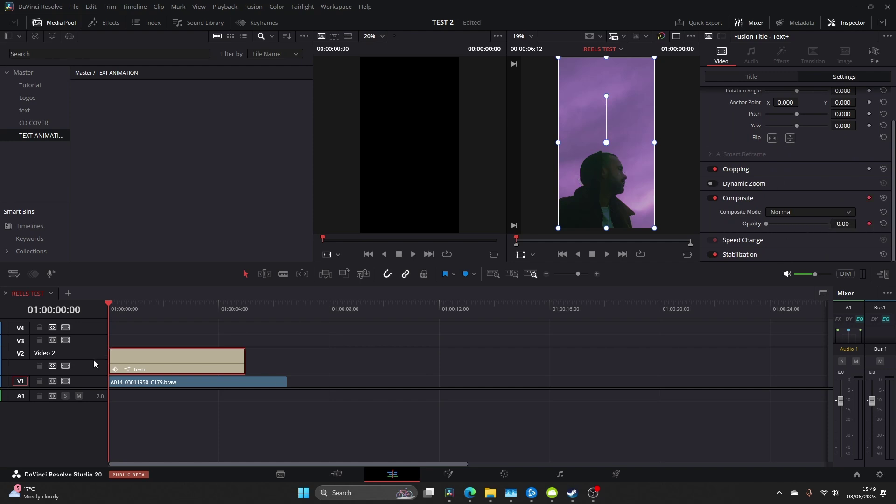
- Raise the MAKE title's Opacity to full about half a second in and play back the fade-in
{"action": "key", "text": "space"}
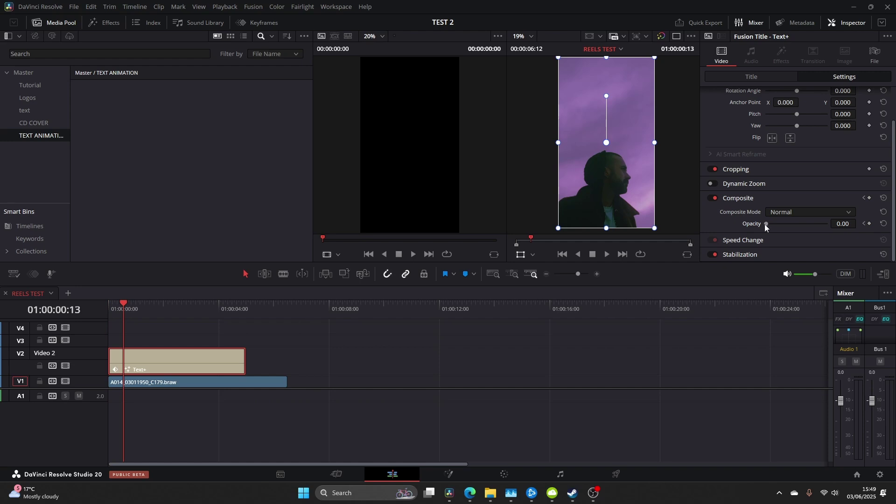
{"action": "double_click", "coordinate": [792, 224]}
{"action": "mouse_move", "coordinate": [127, 305]}
{"action": "left_mouse_down"}
{"action": "mouse_move", "coordinate": [89, 313]}
{"action": "mouse_move", "coordinate": [131, 320]}
{"action": "left_mouse_up"}
{"action": "key", "text": "space"}
{"action": "key", "text": "space"}
{"action": "key", "text": "space"}
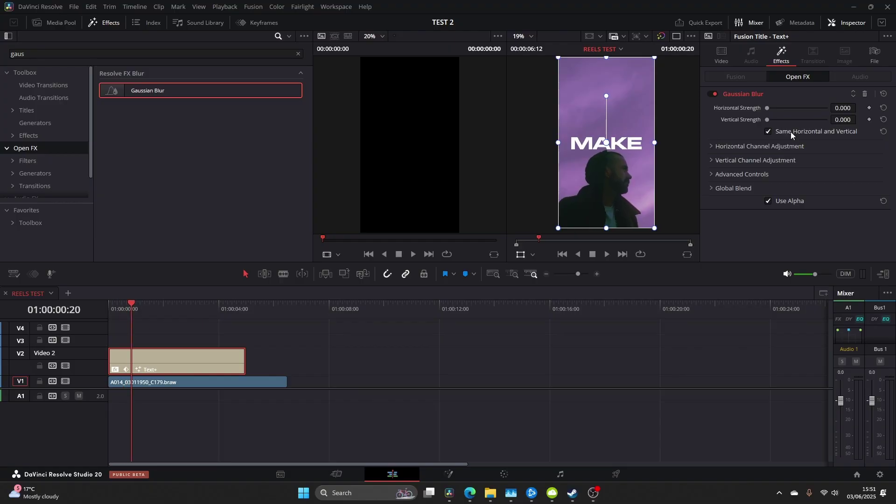
- Keyframe the title's Gaussian Blur strength at 0.400 at 01:00:00:08 and reduce it to 0 a few frames further on
{"action": "left_click_drag", "start_coordinate": [769, 119], "coordinate": [794, 118]}
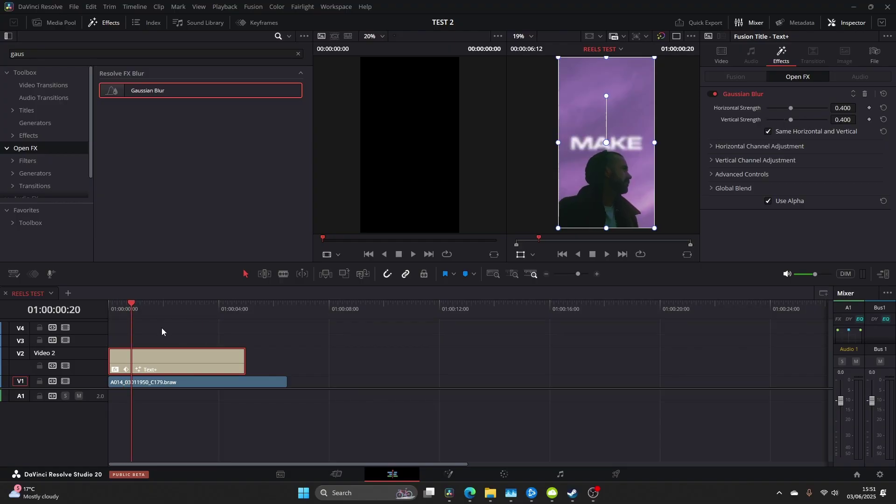
{"action": "left_click_drag", "start_coordinate": [134, 324], "coordinate": [117, 320]}
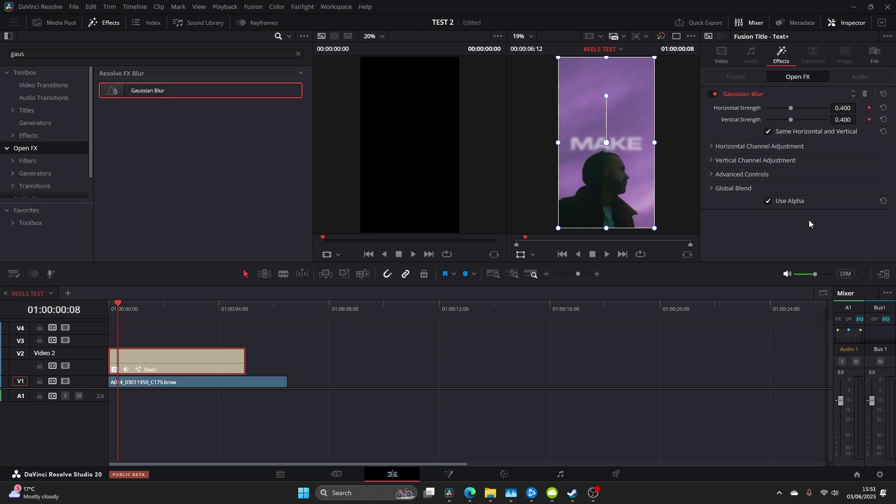
{"action": "left_click_drag", "start_coordinate": [119, 307], "coordinate": [124, 308]}
{"action": "left_click_drag", "start_coordinate": [791, 120], "coordinate": [718, 126]}
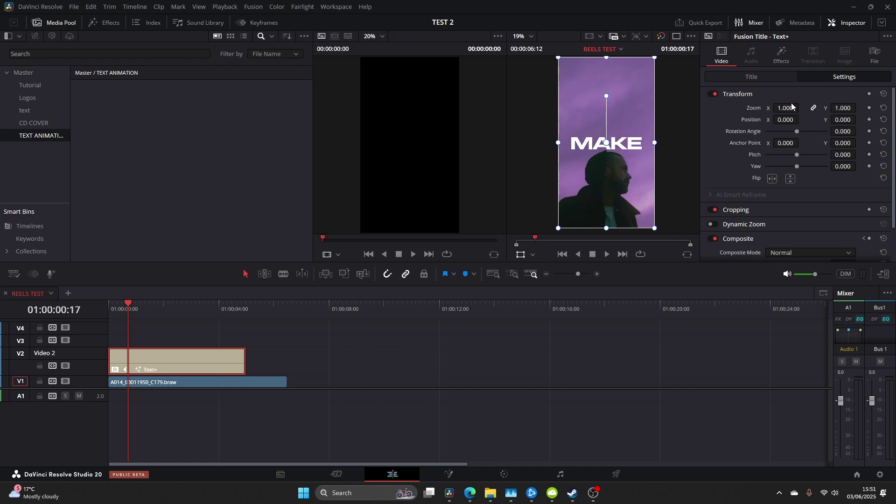
- Scale the MAKE title to a Zoom of 0.570, position it at X -158, Y 646, and play back the animation
{"action": "left_click_drag", "start_coordinate": [792, 108], "coordinate": [771, 108]}
{"action": "left_click_drag", "start_coordinate": [854, 116], "coordinate": [895, 118]}
{"action": "mouse_move", "coordinate": [784, 119]}
{"action": "left_mouse_down"}
{"action": "mouse_move", "coordinate": [766, 120]}
{"action": "mouse_move", "coordinate": [787, 120]}
{"action": "left_mouse_up"}
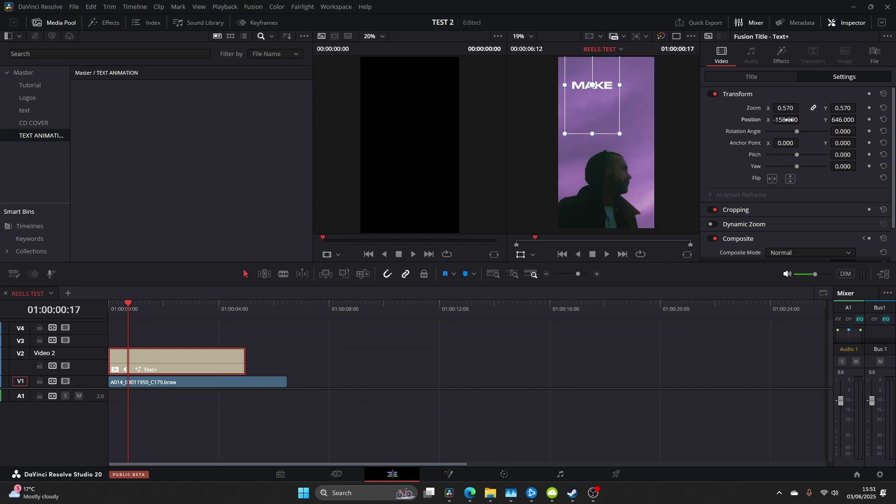
{"action": "left_click_drag", "start_coordinate": [127, 310], "coordinate": [102, 315]}
{"action": "key", "text": "space"}
{"action": "key", "text": "space"}
{"action": "left_click", "coordinate": [134, 314]}
{"action": "key", "text": "space"}
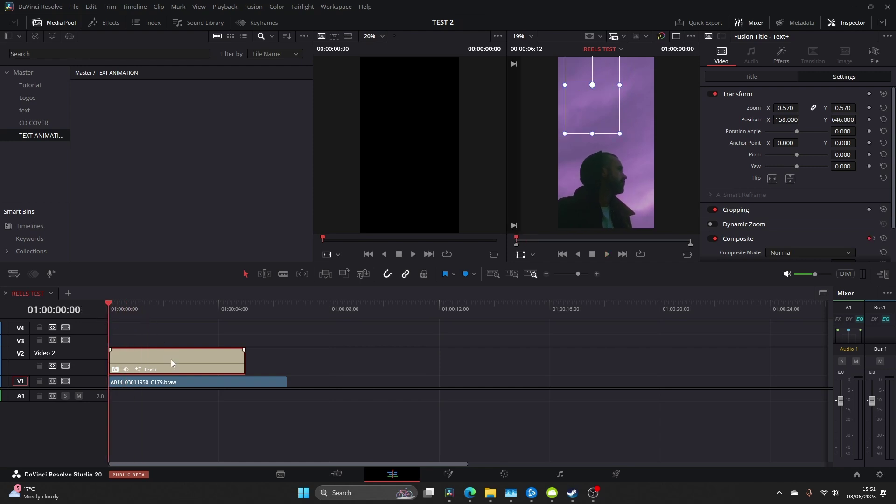
- Duplicate the MAKE title onto track V3 and offset the copy to start about a third of a second after the original
{"action": "left_click_drag", "start_coordinate": [169, 357], "coordinate": [161, 339]}
{"action": "left_click_drag", "start_coordinate": [112, 308], "coordinate": [123, 307]}
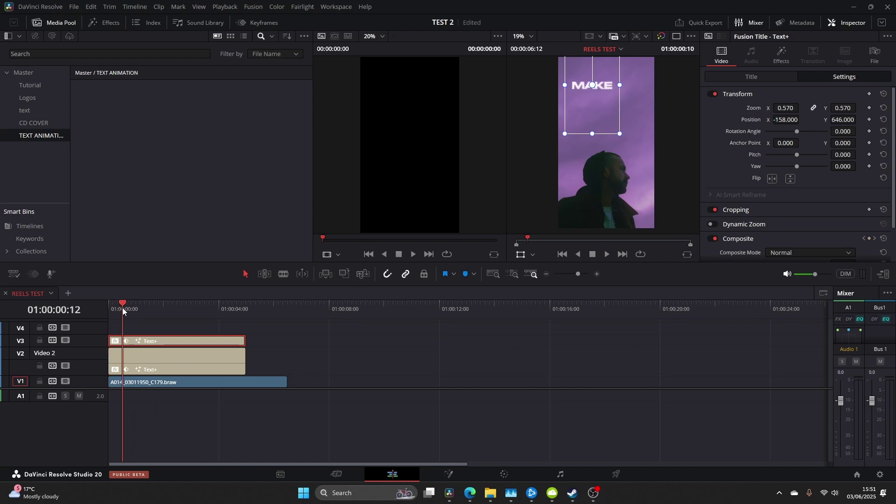
{"action": "mouse_move", "coordinate": [139, 341]}
{"action": "left_mouse_down"}
{"action": "mouse_move", "coordinate": [153, 340]}
{"action": "mouse_move", "coordinate": [144, 340]}
{"action": "left_mouse_up"}
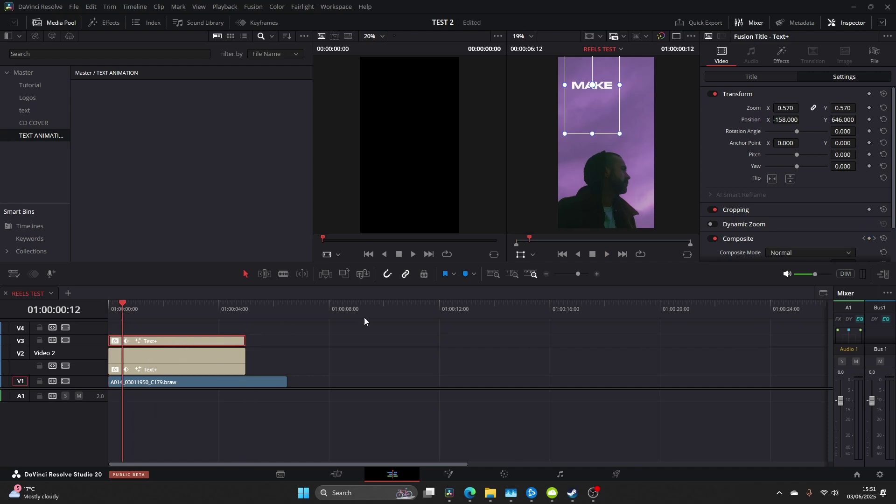
{"action": "left_click_drag", "start_coordinate": [577, 275], "coordinate": [580, 274]}
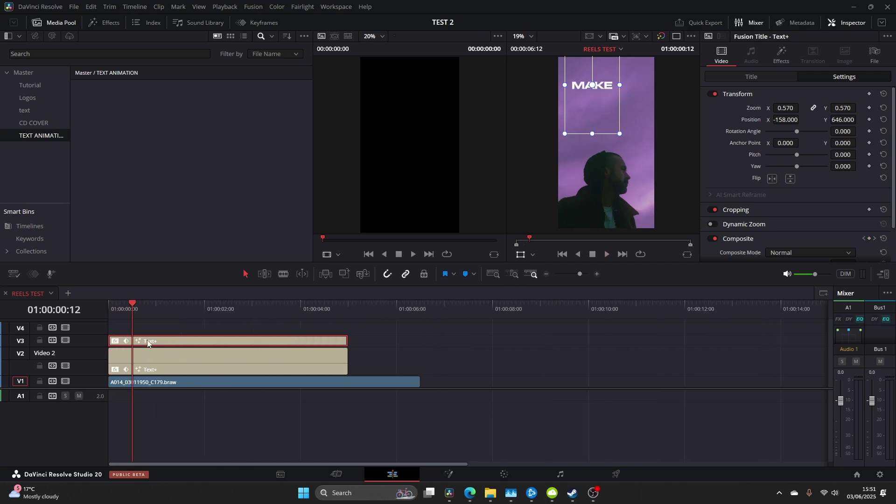
{"action": "left_click_drag", "start_coordinate": [147, 340], "coordinate": [163, 340]}
{"action": "left_click_drag", "start_coordinate": [130, 313], "coordinate": [134, 311]}
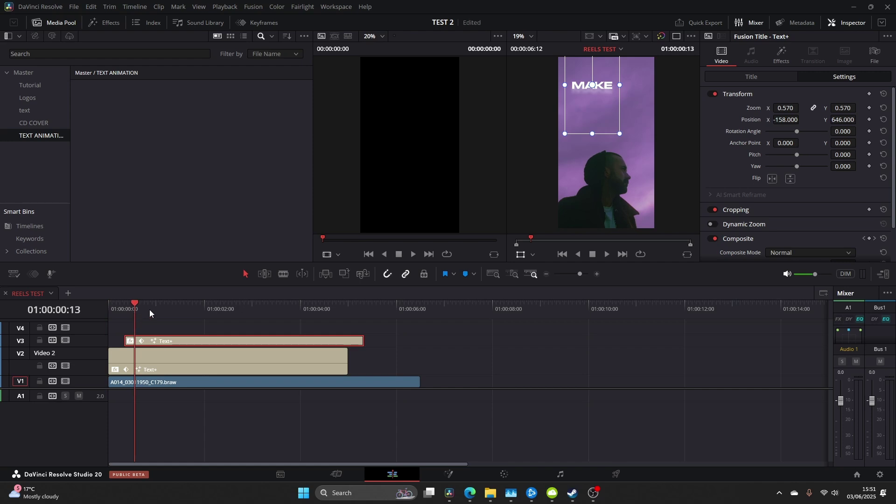
- Lower the copied title to Position Y 552, change its text to YOUR, and play back both words
{"action": "left_click_drag", "start_coordinate": [844, 115], "coordinate": [453, 256]}
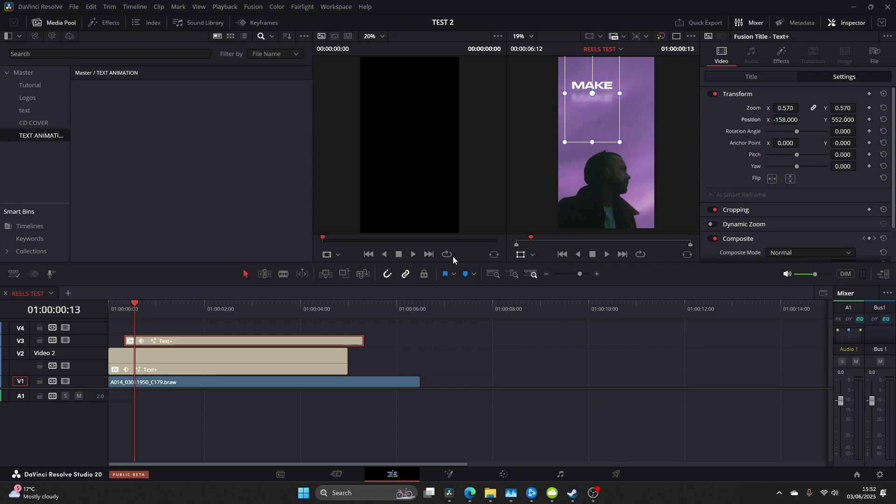
{"action": "left_click_drag", "start_coordinate": [128, 307], "coordinate": [159, 309]}
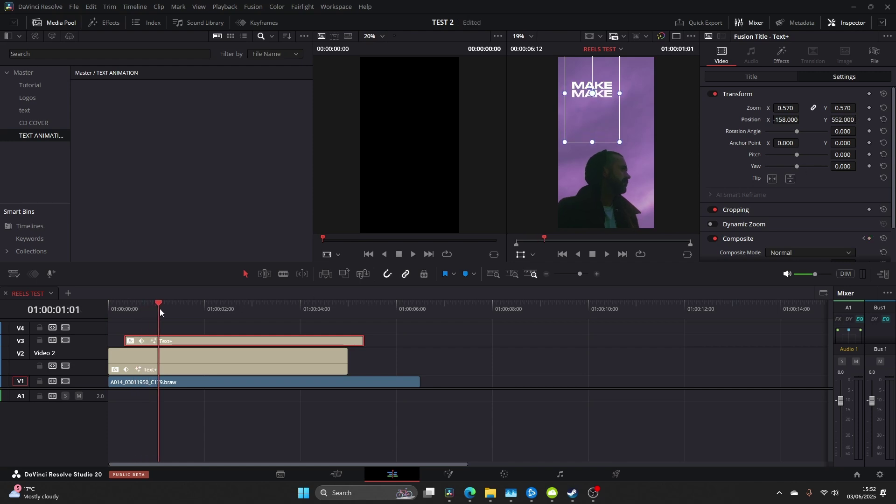
{"action": "left_click", "coordinate": [726, 80]}
{"action": "left_click", "coordinate": [762, 99]}
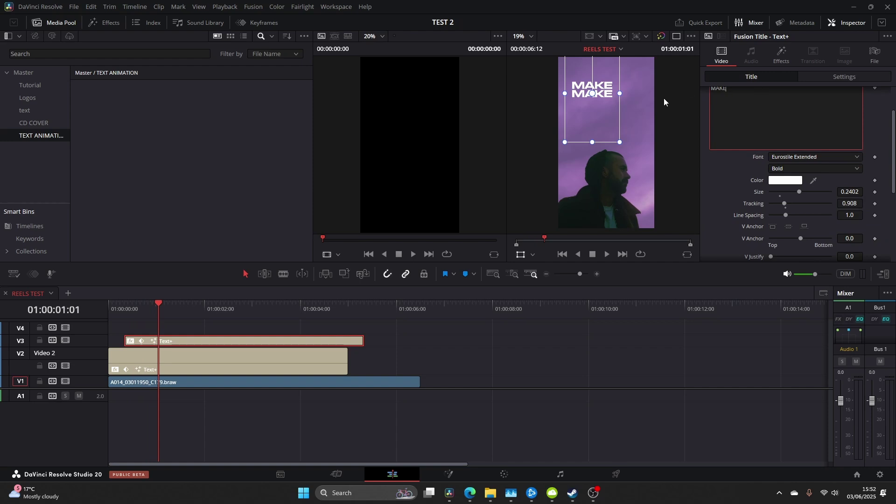
{"action": "type", "text": "YOUR"}
{"action": "left_click_drag", "start_coordinate": [154, 308], "coordinate": [119, 318]}
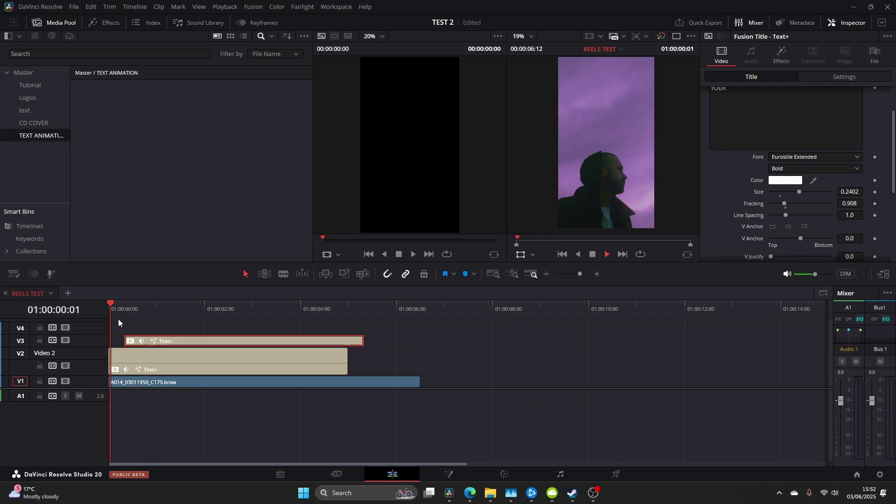
{"action": "key", "text": "space"}
{"action": "key", "text": "space"}
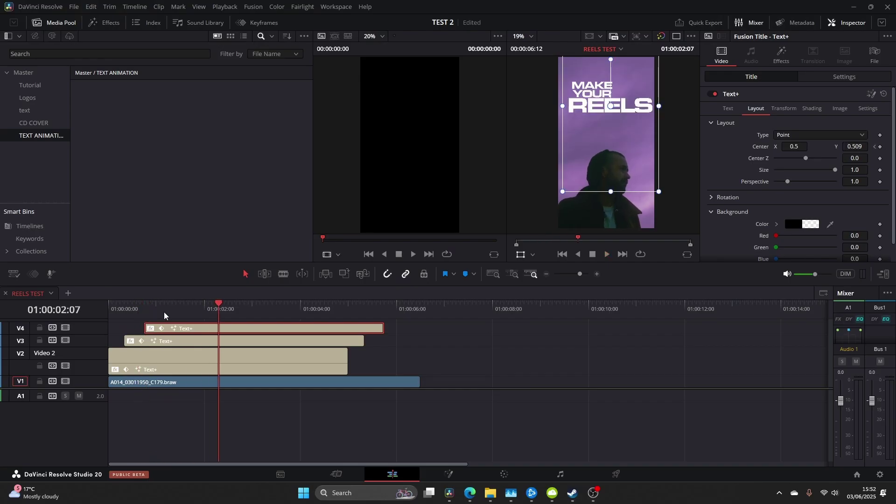
- Position the REELS title at X 13, Y 416, shift the YOUR title to X -163, and play back the result
{"action": "mouse_move", "coordinate": [164, 311]}
{"action": "left_mouse_down"}
{"action": "mouse_move", "coordinate": [156, 315]}
{"action": "mouse_move", "coordinate": [169, 316]}
{"action": "left_mouse_up"}
{"action": "left_click", "coordinate": [727, 108]}
{"action": "scroll", "coordinate": [806, 201], "scroll_direction": "down", "scroll_amount": 1}
{"action": "scroll", "coordinate": [806, 201], "scroll_direction": "up", "scroll_amount": 1}
{"action": "left_click", "coordinate": [755, 108]}
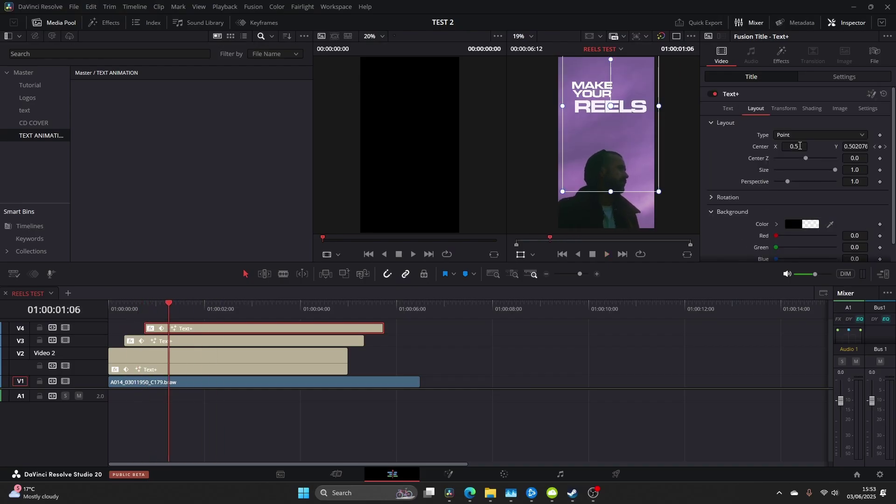
{"action": "left_click", "coordinate": [843, 76]}
{"action": "left_click_drag", "start_coordinate": [789, 119], "coordinate": [772, 119]}
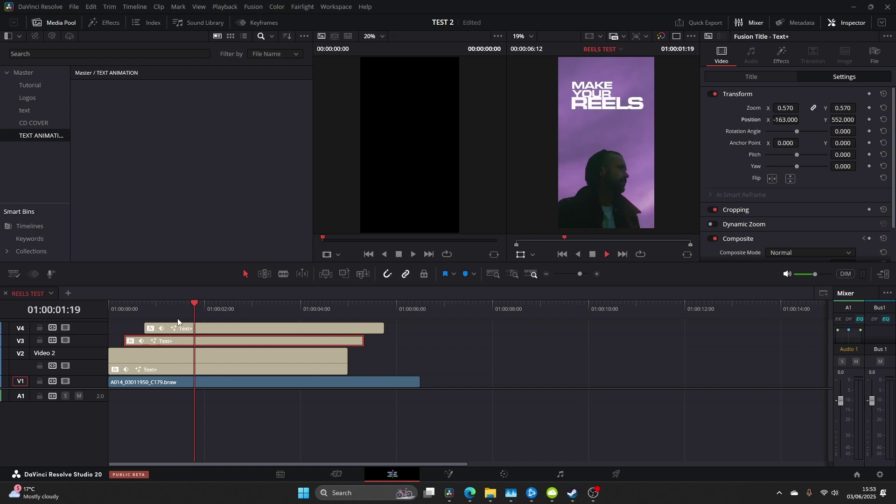
{"action": "left_click_drag", "start_coordinate": [843, 120], "coordinate": [835, 119]}
{"action": "left_click_drag", "start_coordinate": [144, 308], "coordinate": [183, 322]}
- Duplicate the REELS title onto a new track V5, starting about a third of a second after it, and change its text to STAND
{"action": "left_click_drag", "start_coordinate": [225, 388], "coordinate": [226, 424]}
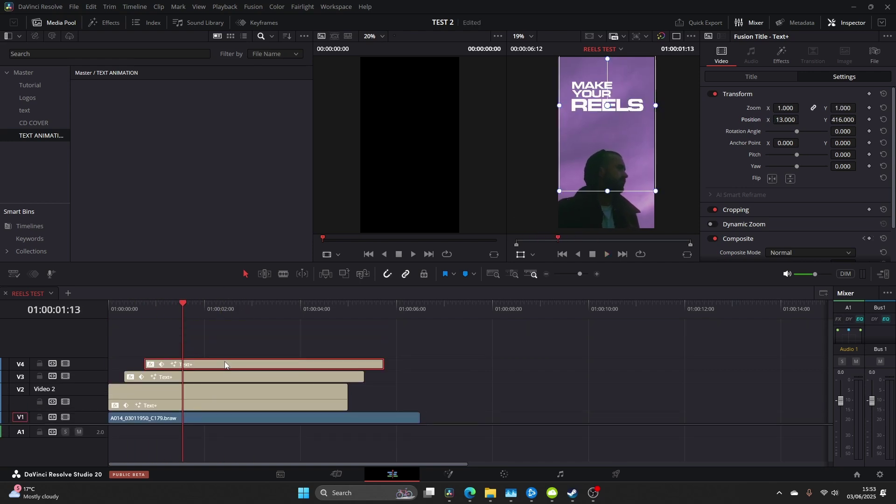
{"action": "left_click_drag", "start_coordinate": [226, 364], "coordinate": [240, 351], "text": "alt"}
{"action": "left_click", "coordinate": [750, 76]}
{"action": "left_click_drag", "start_coordinate": [727, 135], "coordinate": [651, 139]}
{"action": "type", "text": "STAND"}
- Position the STAND title at X -21, Y 271 beneath REELS and play back the stacked words
{"action": "left_click", "coordinate": [752, 108]}
{"action": "left_click", "coordinate": [843, 76]}
{"action": "left_click_drag", "start_coordinate": [842, 120], "coordinate": [766, 119]}
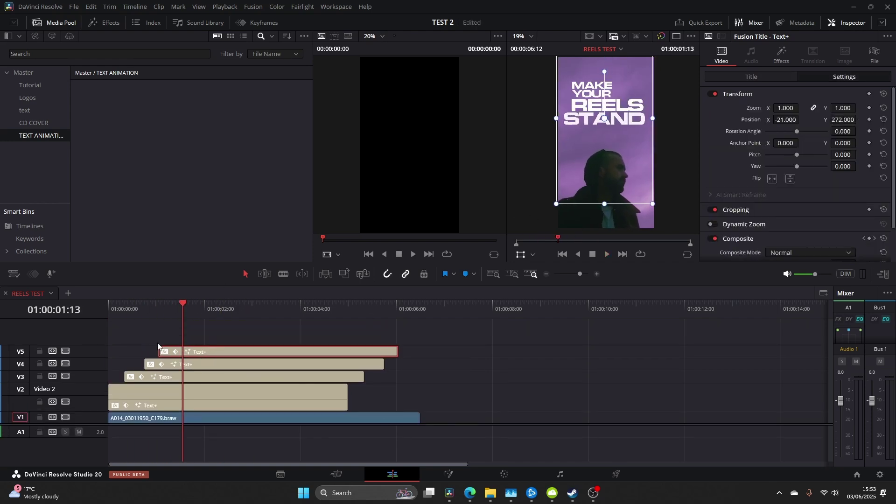
{"action": "left_click", "coordinate": [140, 333]}
{"action": "left_click", "coordinate": [110, 311]}
{"action": "key", "text": "space"}
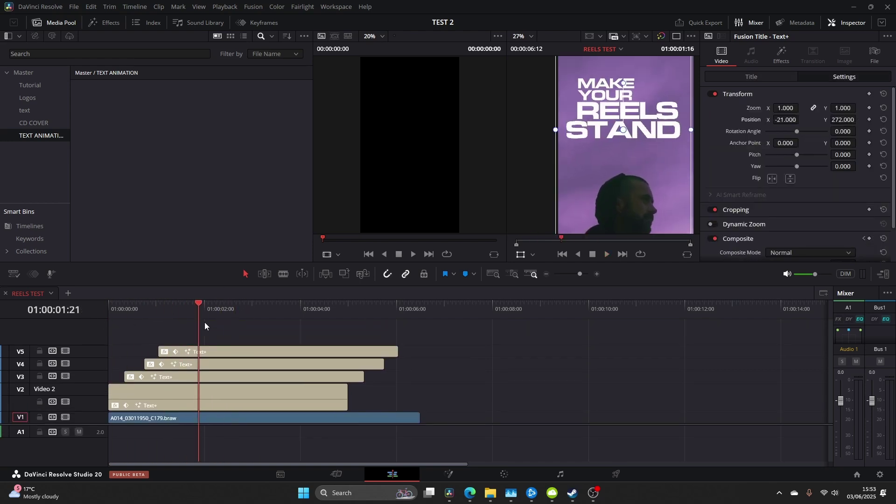
{"action": "left_click_drag", "start_coordinate": [204, 322], "coordinate": [224, 322]}
{"action": "left_click_drag", "start_coordinate": [842, 119], "coordinate": [795, 144]}
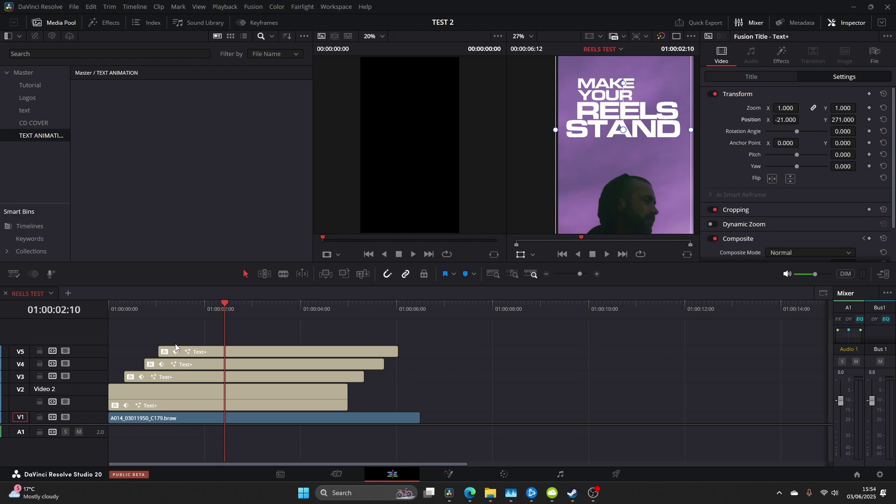
- Duplicate the STAND title onto track V6 with a slight delay, change its text to OUT, and keyframe its layout Center at X 0.49, Y 0.435
{"action": "left_click_drag", "start_coordinate": [175, 351], "coordinate": [186, 339], "text": "alt"}
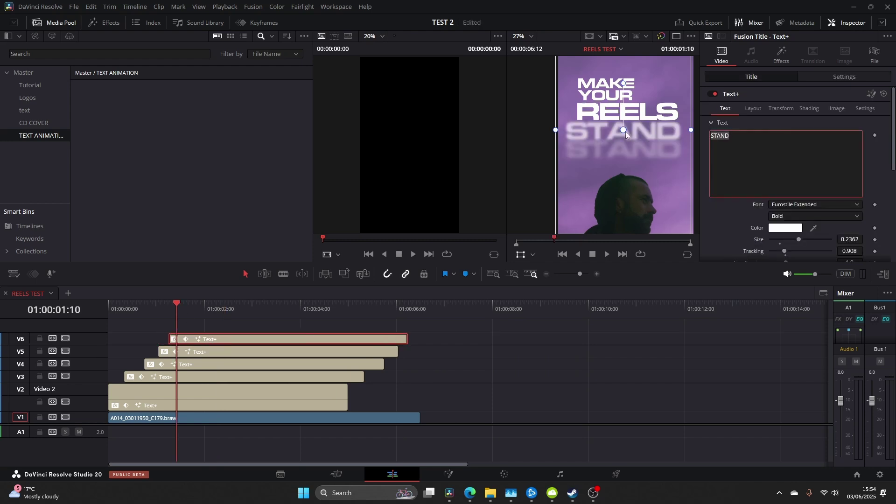
{"action": "type", "text": "OUT"}
{"action": "left_click", "coordinate": [235, 315]}
{"action": "left_click", "coordinate": [752, 108]}
{"action": "mouse_move", "coordinate": [855, 147]}
{"action": "left_mouse_down"}
{"action": "mouse_move", "coordinate": [840, 147]}
{"action": "mouse_move", "coordinate": [863, 152]}
{"action": "left_mouse_up"}
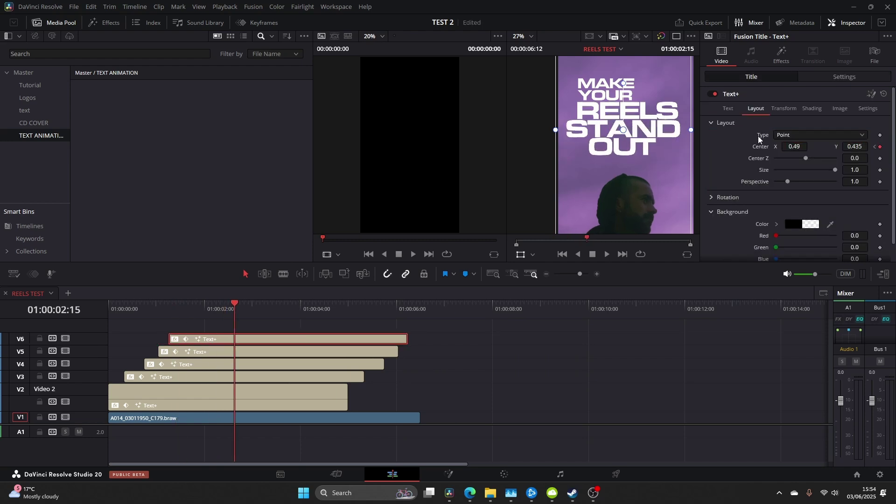
- Change the YOUR title's font to Eurostile Extd Regular and adjust its Position Y to 553
{"action": "left_click", "coordinate": [238, 363]}
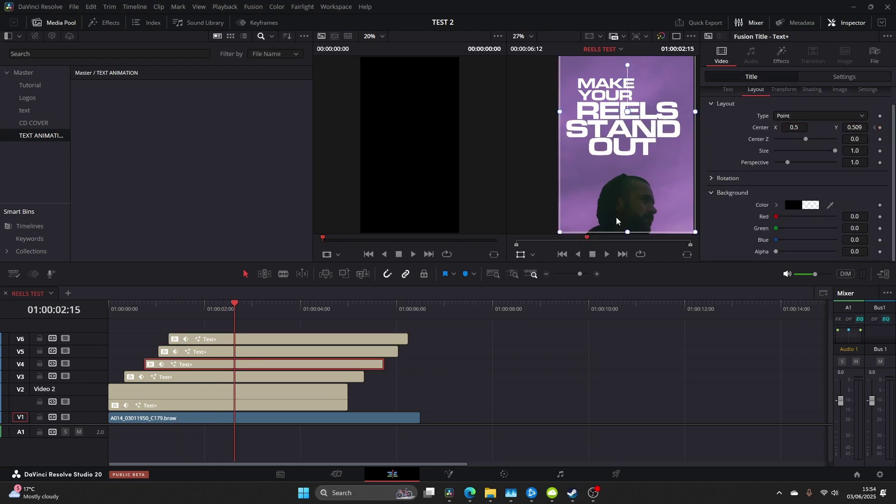
{"action": "left_click", "coordinate": [243, 353]}
{"action": "left_click", "coordinate": [240, 379]}
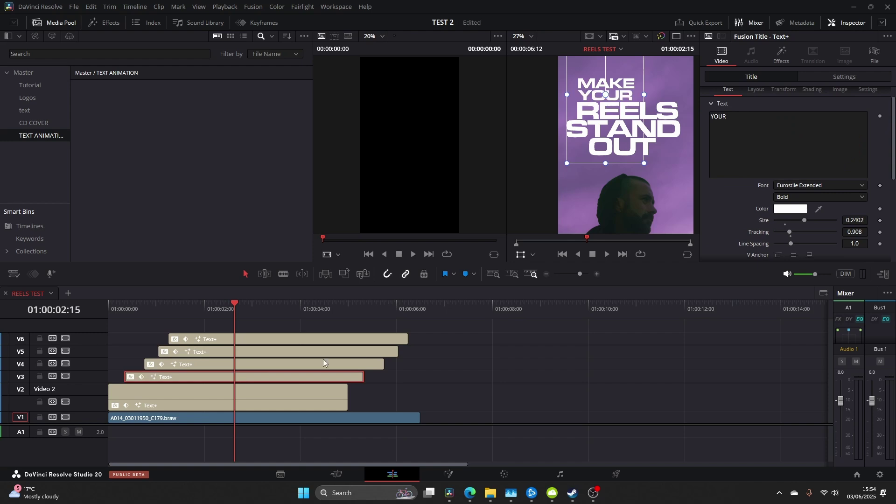
{"action": "left_click", "coordinate": [817, 188]}
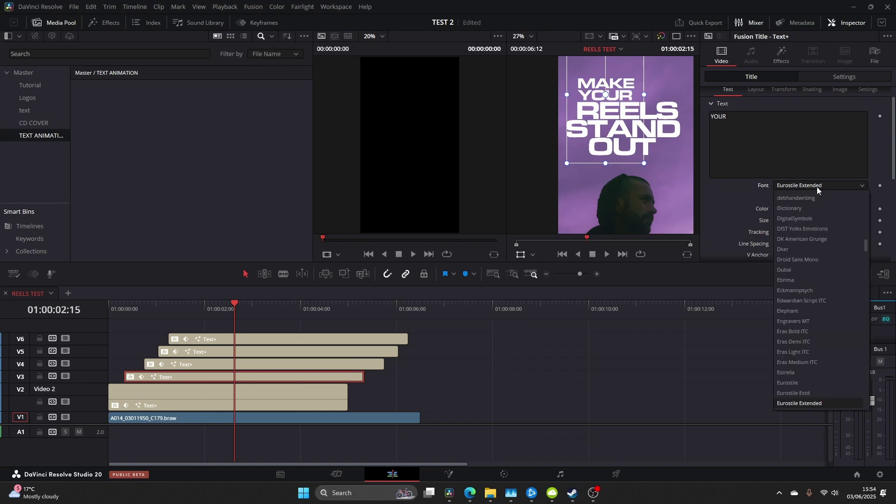
{"action": "left_click", "coordinate": [802, 393]}
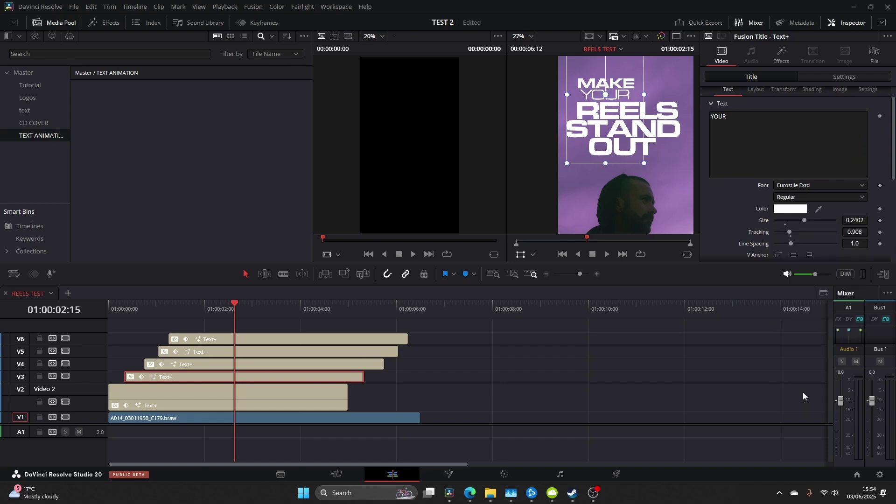
{"action": "left_click", "coordinate": [844, 77]}
{"action": "left_click_drag", "start_coordinate": [843, 119], "coordinate": [839, 119]}
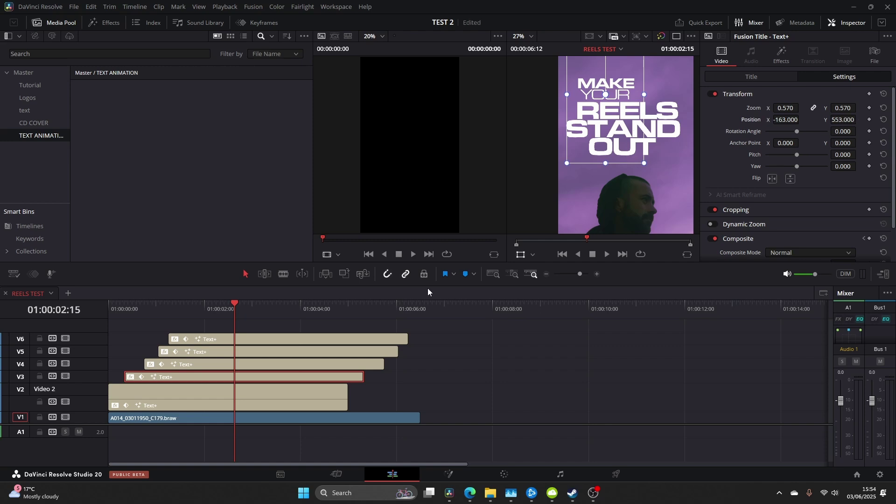
- Change the STAND title's font to the same thin Eurostile Extd face as YOUR
{"action": "left_click", "coordinate": [231, 352]}
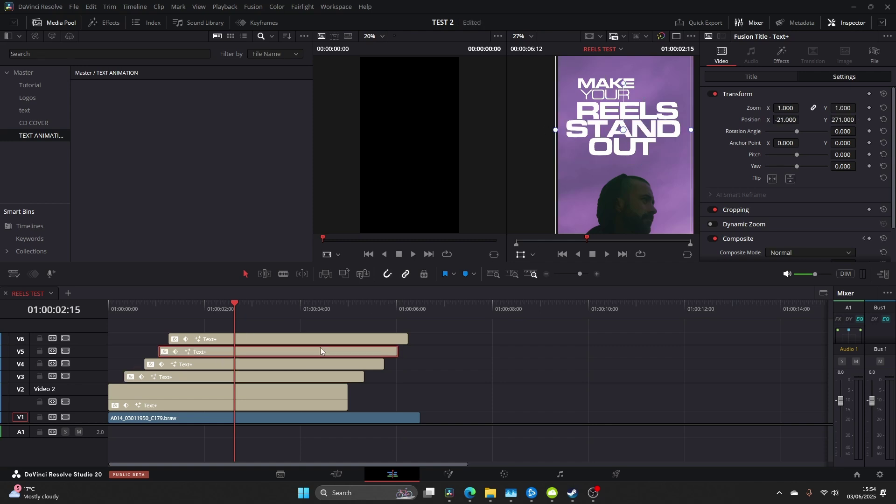
{"action": "left_click", "coordinate": [774, 82]}
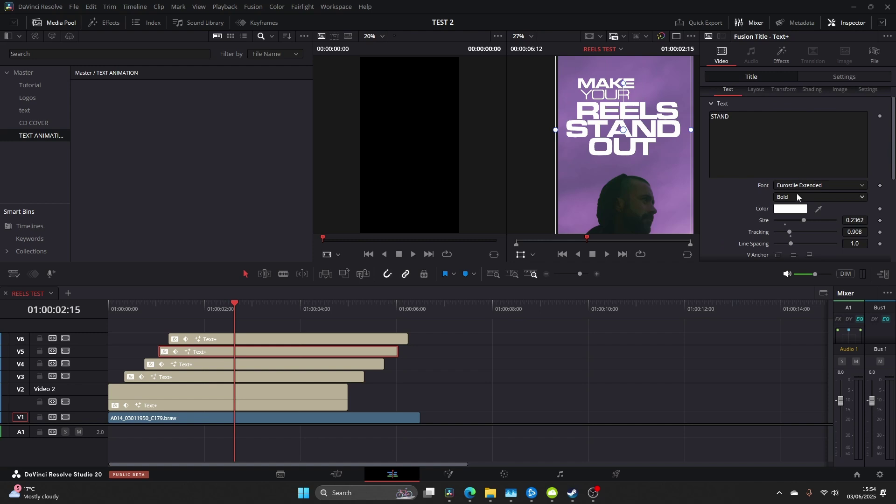
{"action": "left_click", "coordinate": [799, 187]}
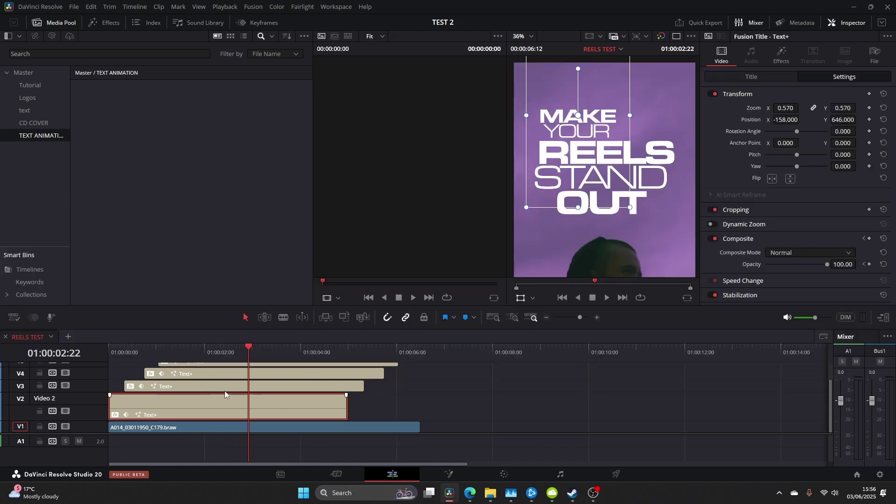
- Rename the MAKE title clip as SLIDE UP and store it in the TEXT ANIMATION bin as a reusable preset
{"action": "left_click_drag", "start_coordinate": [248, 354], "coordinate": [218, 370]}
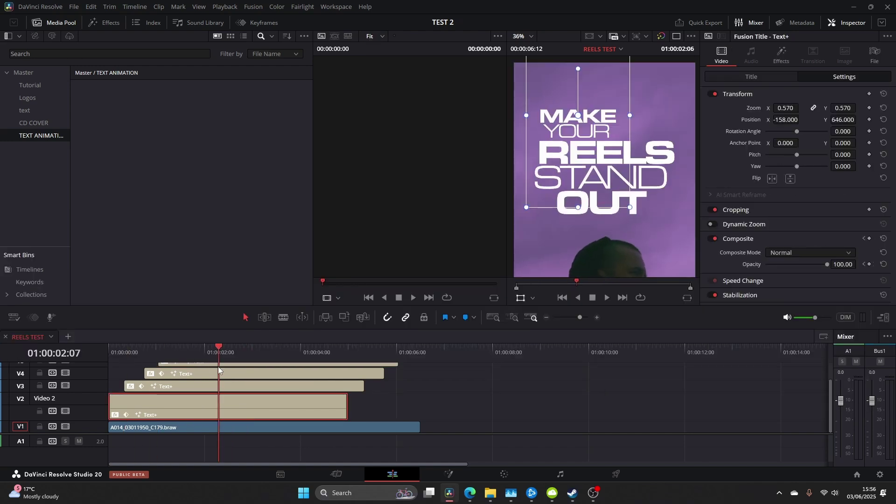
{"action": "left_click", "coordinate": [872, 56]}
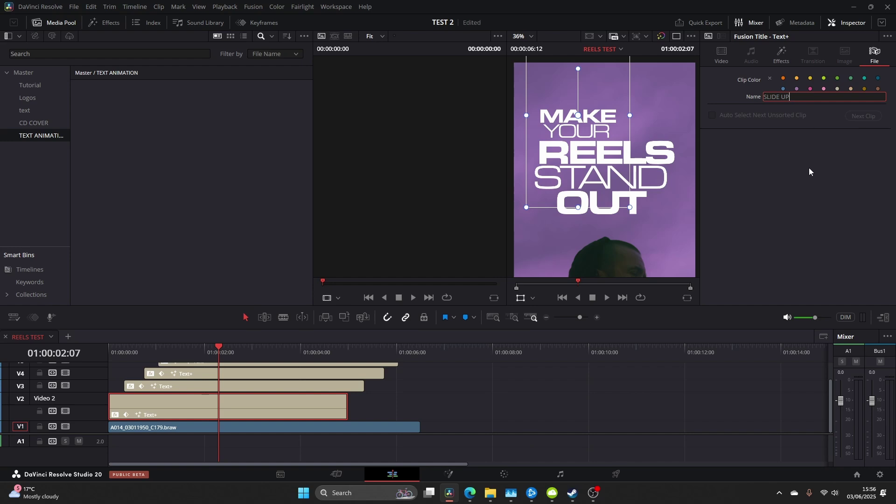
{"action": "key", "text": "Return"}
{"action": "left_click_drag", "start_coordinate": [178, 410], "coordinate": [152, 208]}
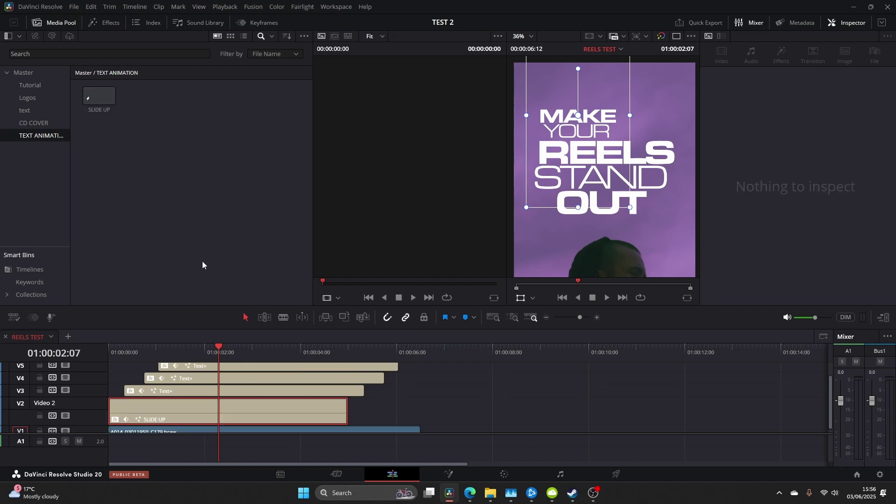
- Try the stored SLIDE UP preset by placing it on track V2 near 01:00:09:00 and previewing it
{"action": "left_click_drag", "start_coordinate": [99, 96], "coordinate": [541, 411]}
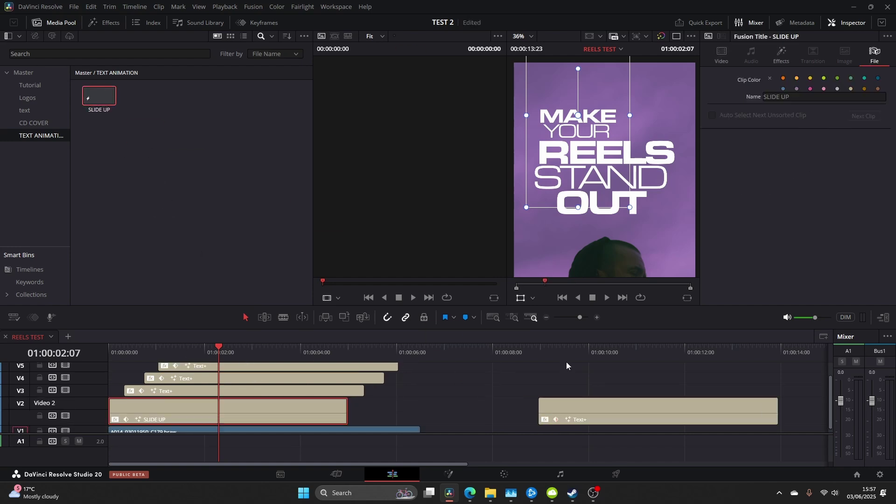
{"action": "left_click", "coordinate": [585, 358]}
{"action": "left_click_drag", "start_coordinate": [586, 360], "coordinate": [583, 380]}
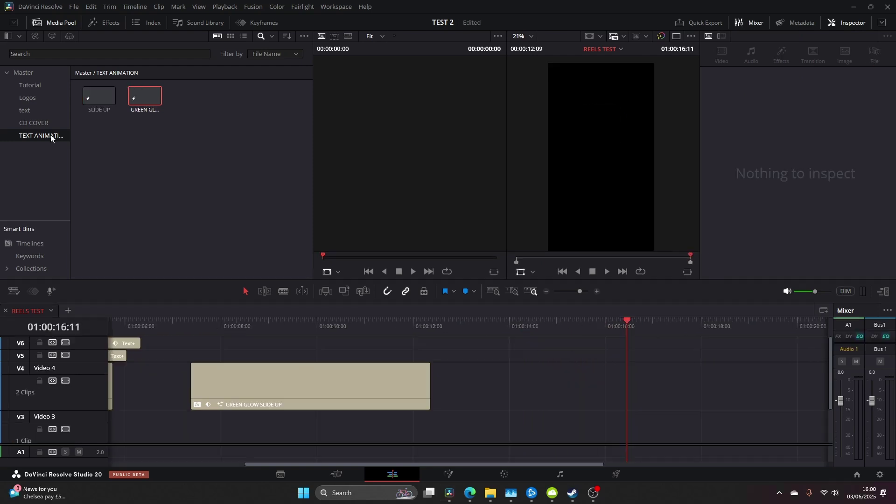
- Look up the export option for the TEXT ANIMATION bin and the project's import options
{"action": "right_click", "coordinate": [51, 135]}
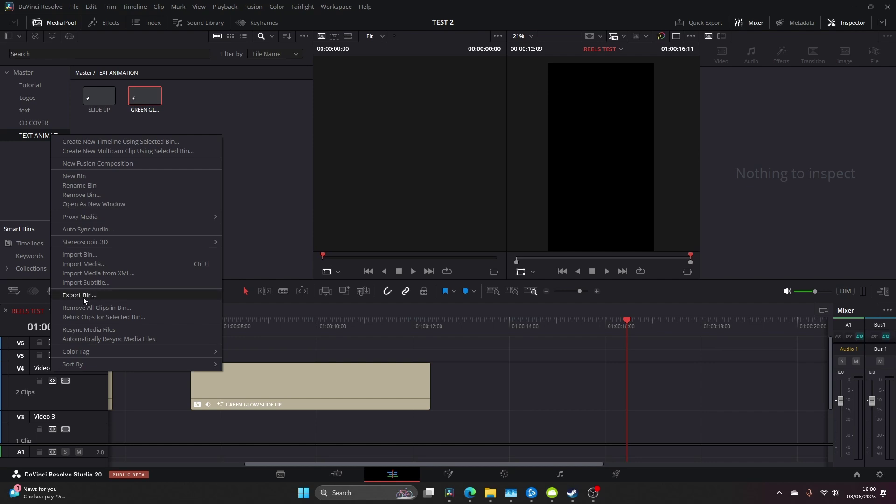
{"action": "left_click", "coordinate": [72, 7]}
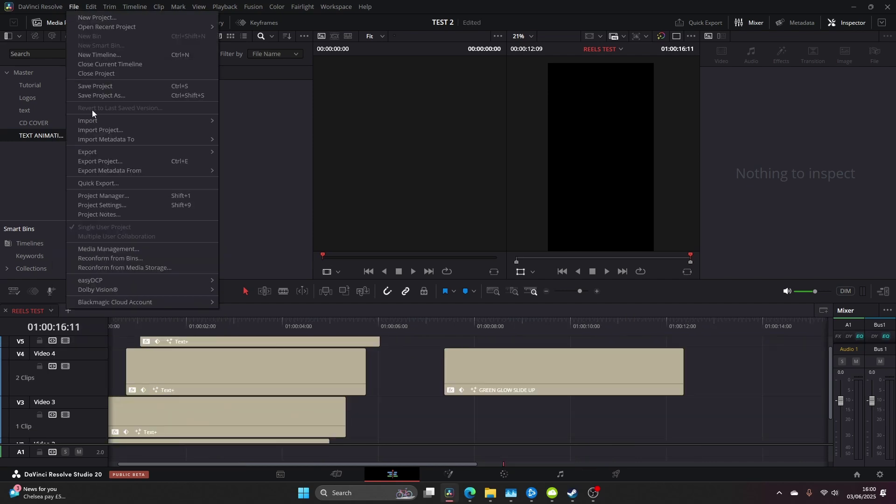
{"action": "mouse_move", "coordinate": [95, 124]}
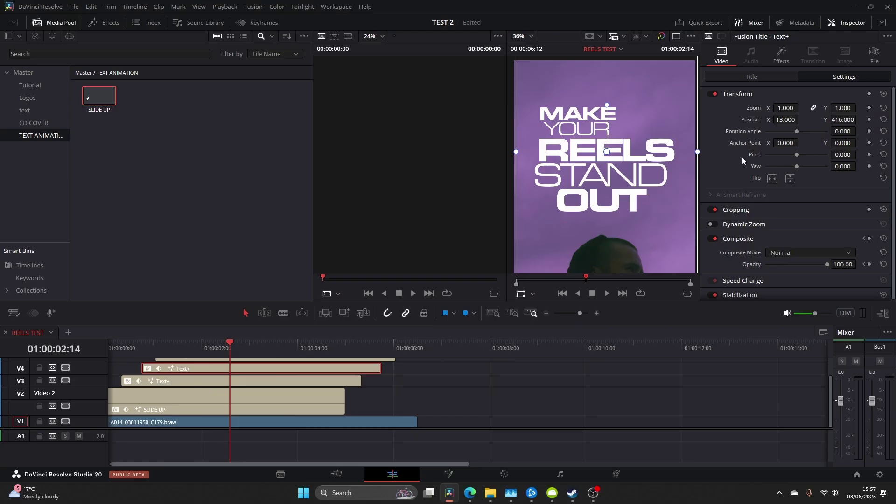
- Switch the REELS title's shading to a gradient fill and set its starting stop to golden yellow
{"action": "left_click", "coordinate": [734, 75]}
{"action": "left_click", "coordinate": [812, 109]}
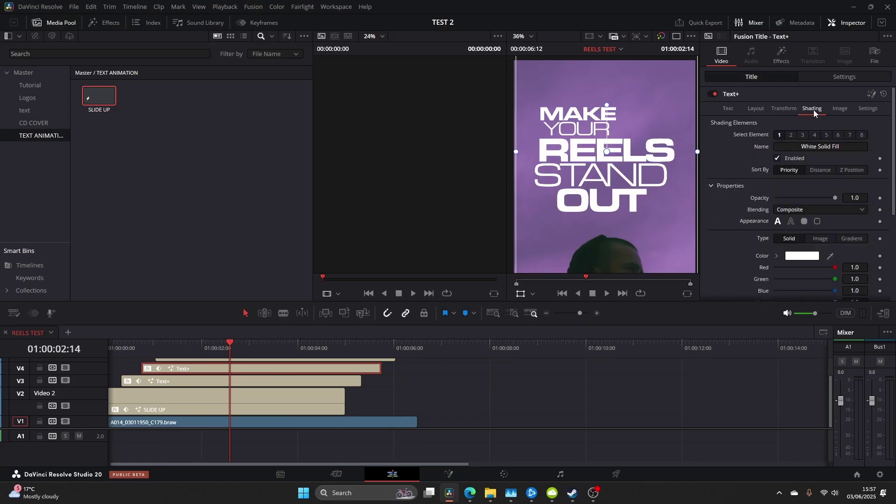
{"action": "scroll", "coordinate": [816, 117], "scroll_direction": "down", "scroll_amount": 2}
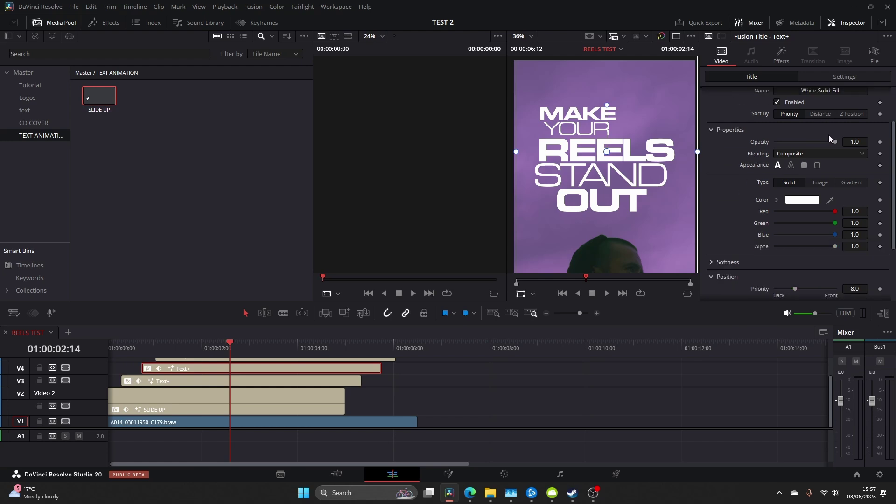
{"action": "left_click", "coordinate": [852, 182]}
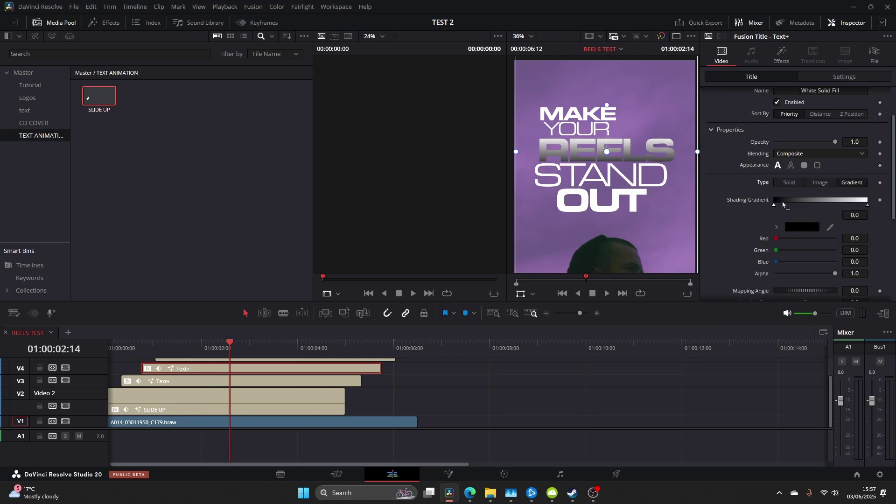
{"action": "left_click", "coordinate": [793, 229]}
{"action": "left_click_drag", "start_coordinate": [500, 201], "coordinate": [551, 158]}
{"action": "left_click", "coordinate": [539, 334]}
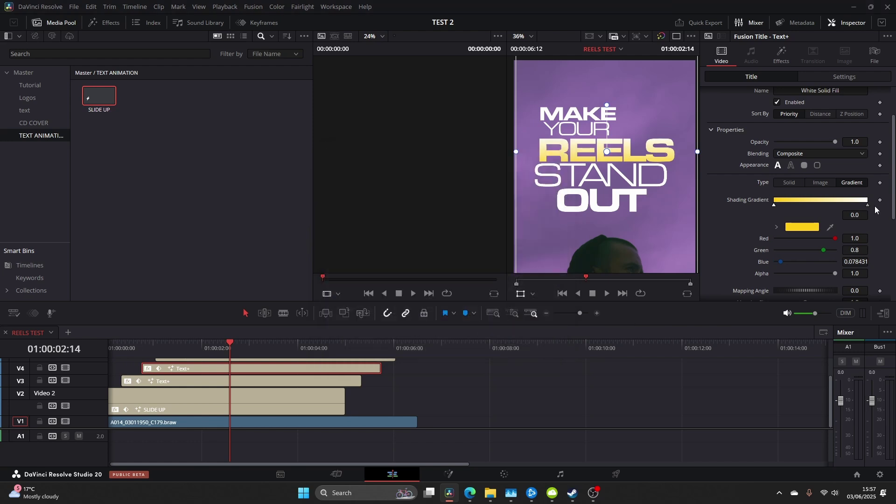
- Set the ending stop of the REELS shading gradient to bright green
{"action": "left_click", "coordinate": [868, 204]}
{"action": "left_click", "coordinate": [800, 227]}
{"action": "left_click_drag", "start_coordinate": [471, 177], "coordinate": [501, 174]}
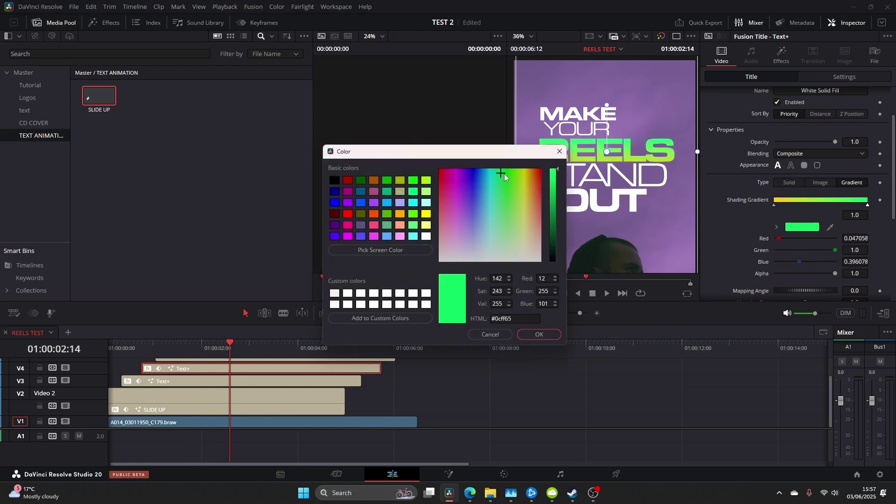
{"action": "left_click", "coordinate": [541, 334]}
{"action": "scroll", "coordinate": [775, 175], "scroll_direction": "down", "scroll_amount": 5}
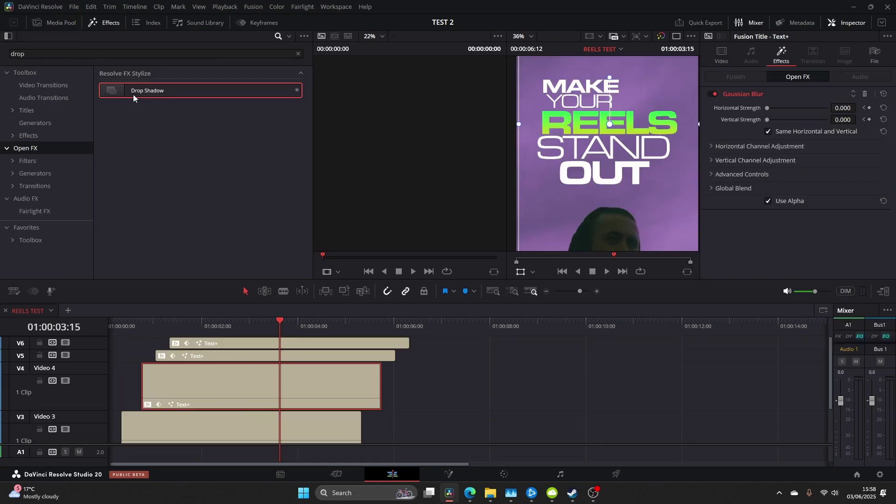
- Apply a Drop Shadow effect to the REELS title clip and set its drop distance to 0.008
{"action": "left_click_drag", "start_coordinate": [133, 97], "coordinate": [275, 380]}
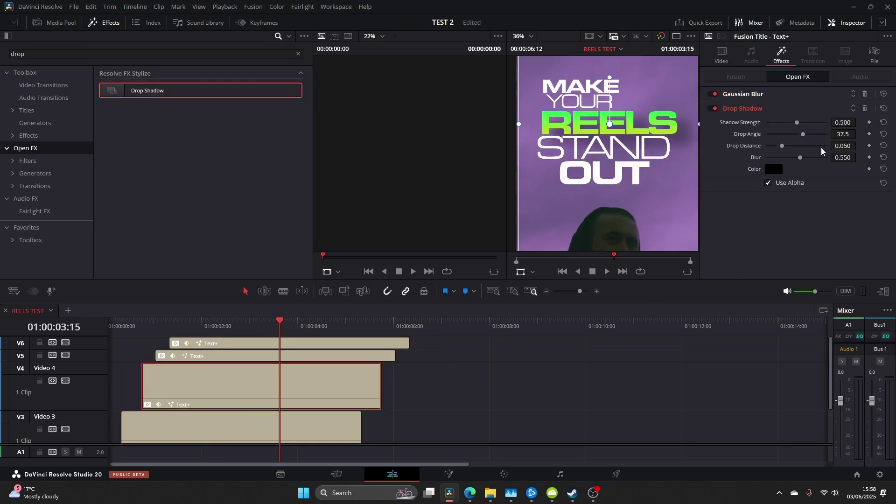
{"action": "left_click_drag", "start_coordinate": [803, 135], "coordinate": [770, 147]}
{"action": "scroll", "coordinate": [655, 177], "scroll_direction": "up", "scroll_amount": 5}
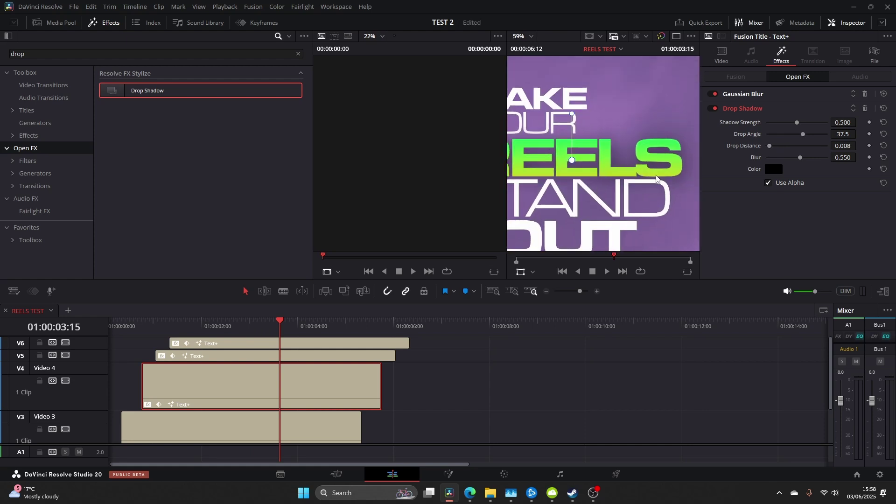
{"action": "left_click_drag", "start_coordinate": [528, 218], "coordinate": [571, 210]}
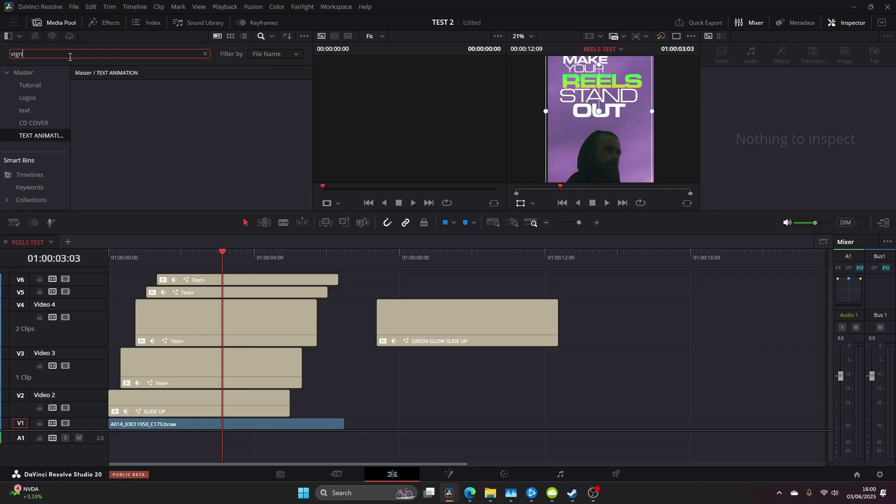
- Find the Vignette effect and apply it to the A014_03011950_C179.braw clip on track V1
{"action": "left_click", "coordinate": [104, 22]}
{"action": "left_click", "coordinate": [53, 53]}
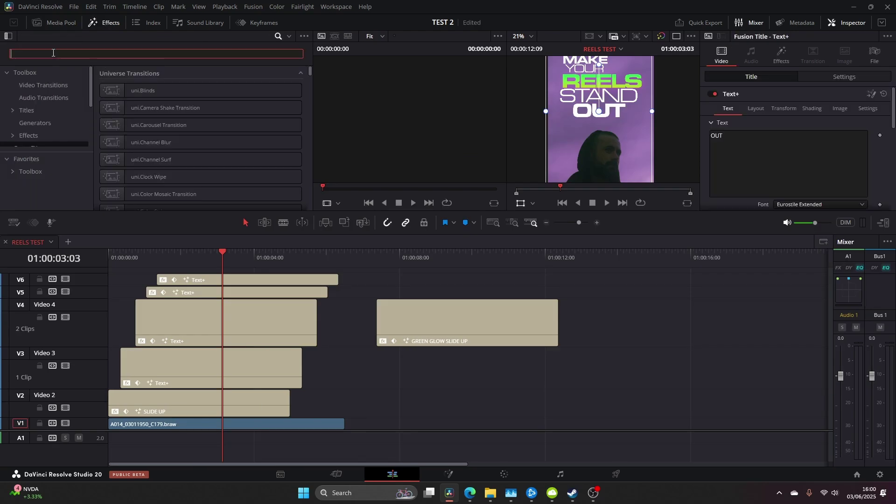
{"action": "type", "text": "vign"}
{"action": "left_click_drag", "start_coordinate": [128, 89], "coordinate": [264, 425]}
{"action": "scroll", "coordinate": [629, 119], "scroll_direction": "down", "scroll_amount": 2}
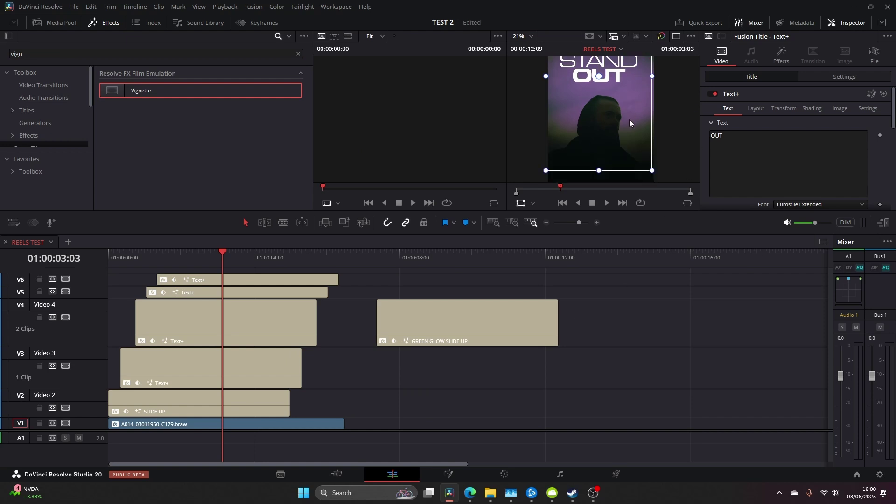
{"action": "scroll", "coordinate": [626, 120], "scroll_direction": "up", "scroll_amount": 2}
{"action": "left_click_drag", "start_coordinate": [626, 119], "coordinate": [604, 178]}
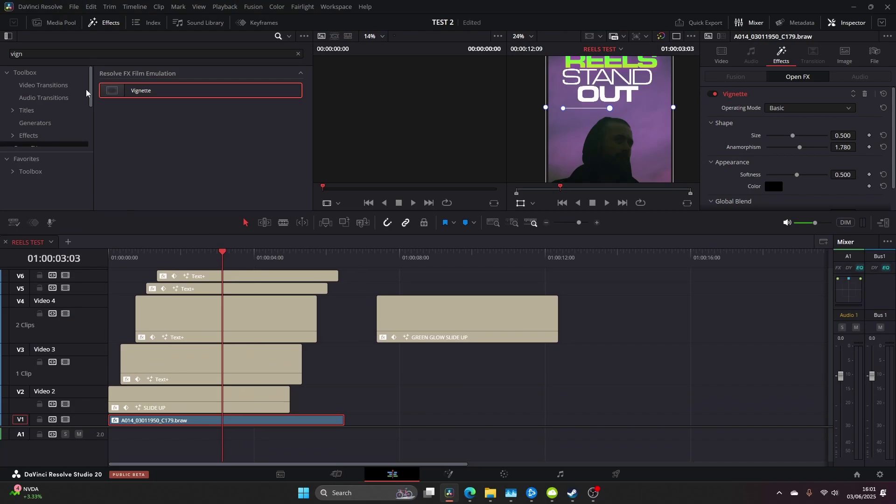
- Place an Adjustment Clip on a new track V7 above all titles and extend it to the end of the V6 title
{"action": "left_click", "coordinate": [63, 56]}
{"action": "key", "text": "ctrl+a"}
{"action": "type", "text": "adju"}
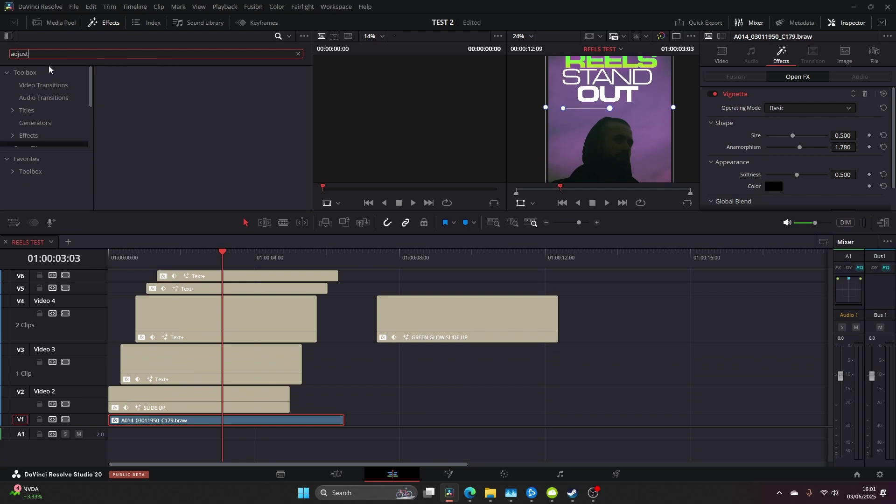
{"action": "left_click_drag", "start_coordinate": [149, 92], "coordinate": [150, 275]}
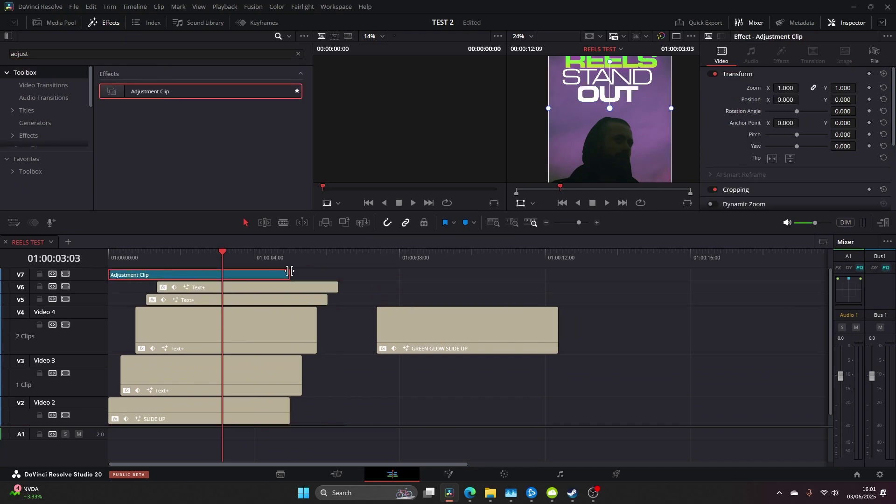
{"action": "left_click_drag", "start_coordinate": [289, 271], "coordinate": [337, 273]}
- Open the adjustment clip for color grading and apply the Film Grain effect to its node 01
{"action": "left_click", "coordinate": [503, 474]}
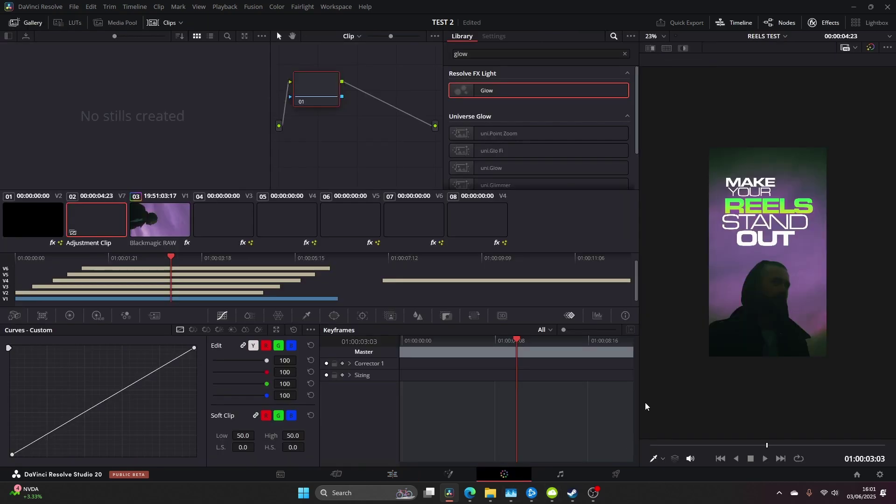
{"action": "scroll", "coordinate": [759, 227], "scroll_direction": "up", "scroll_amount": 1}
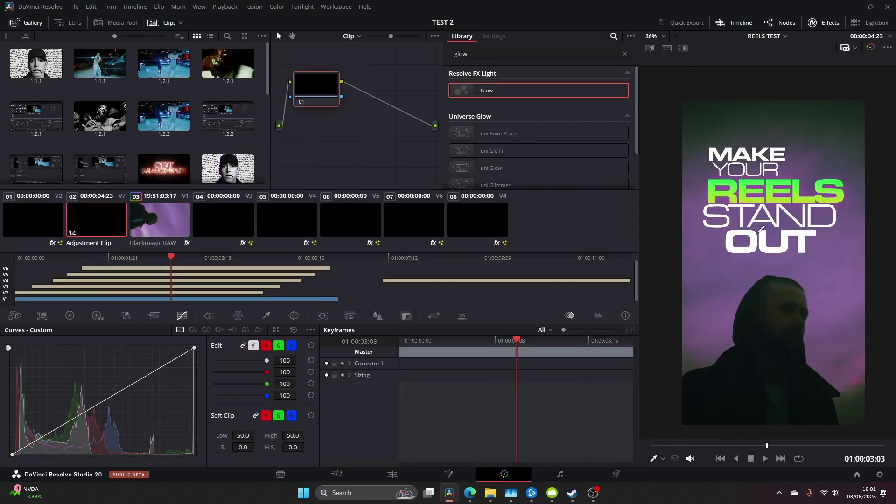
{"action": "left_click", "coordinate": [522, 52]}
{"action": "type", "text": "grain"}
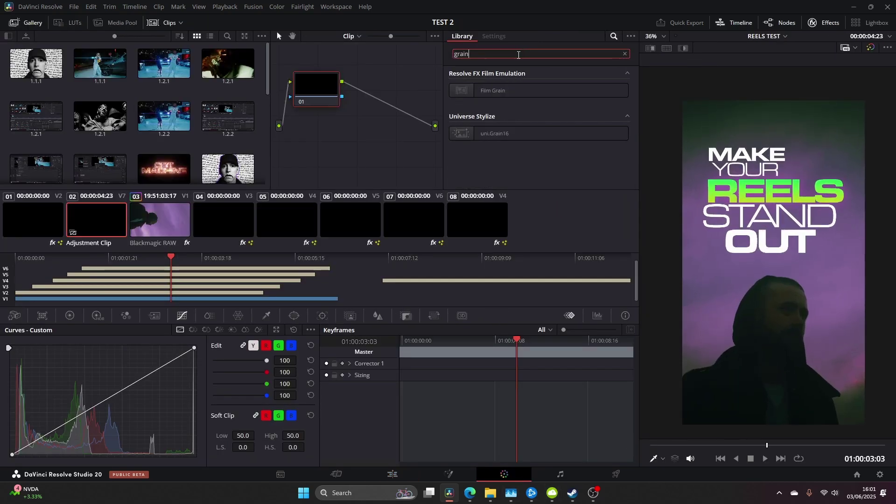
{"action": "left_click_drag", "start_coordinate": [493, 90], "coordinate": [316, 87]}
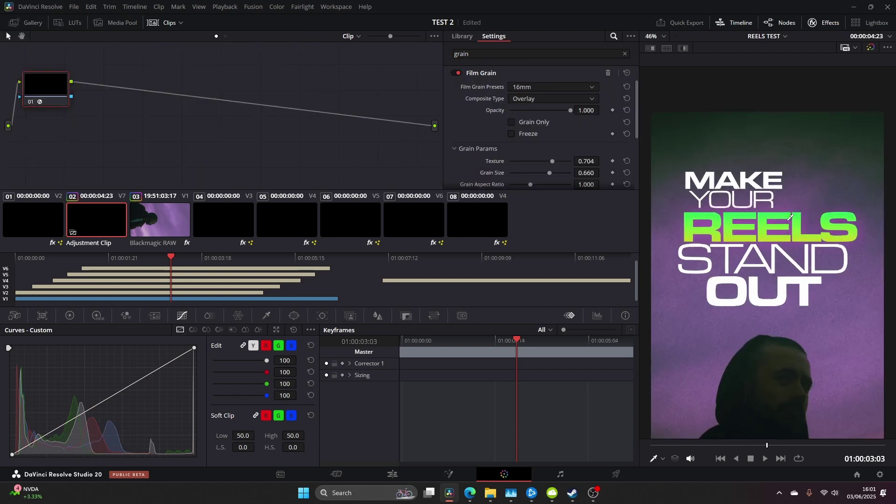
- Set the Film Grain effect's grain strength to 0.318
{"action": "scroll", "coordinate": [541, 180], "scroll_direction": "down", "scroll_amount": 3}
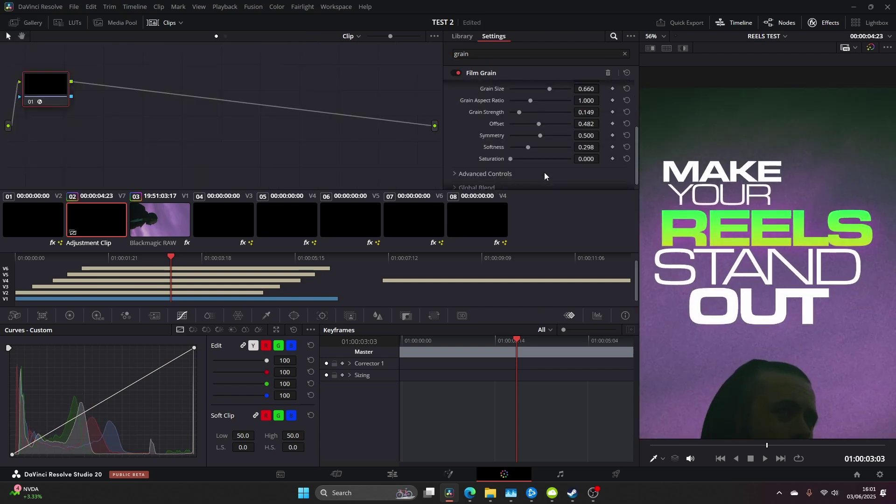
{"action": "left_click_drag", "start_coordinate": [522, 114], "coordinate": [527, 114]}
{"action": "scroll", "coordinate": [782, 175], "scroll_direction": "down", "scroll_amount": 4}
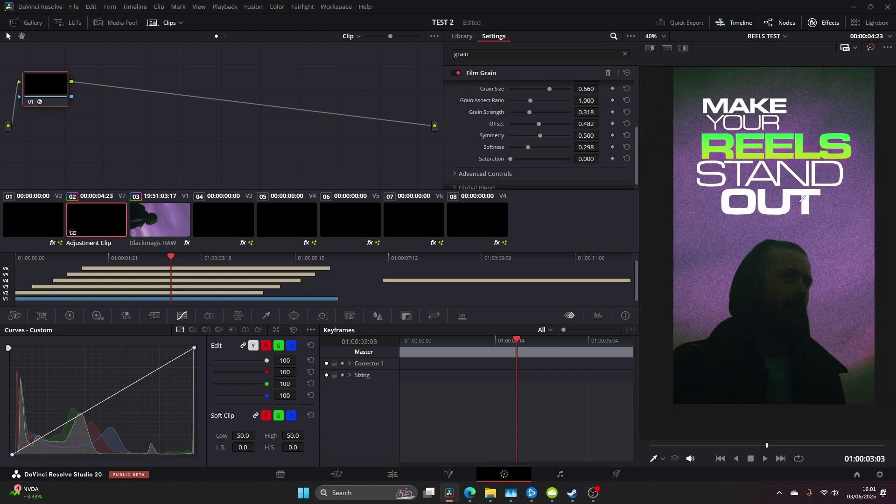
{"action": "scroll", "coordinate": [783, 176], "scroll_direction": "up", "scroll_amount": 2}
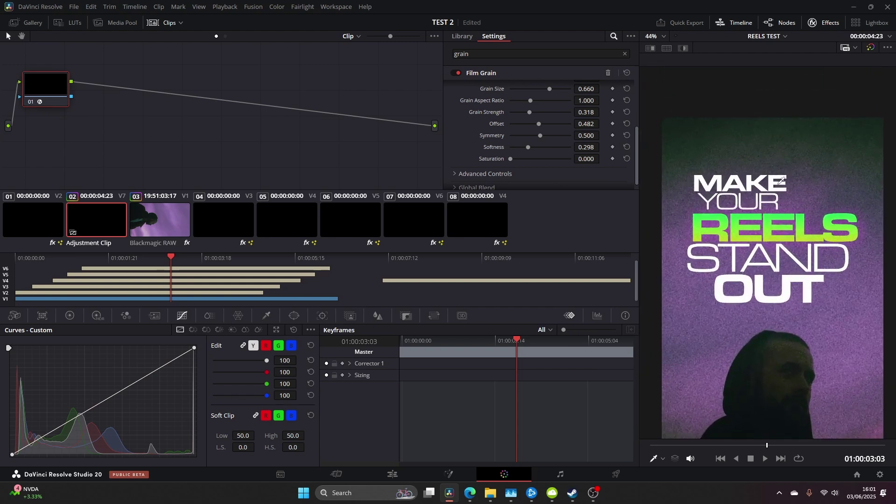
{"action": "left_click_drag", "start_coordinate": [67, 88], "coordinate": [112, 94]}
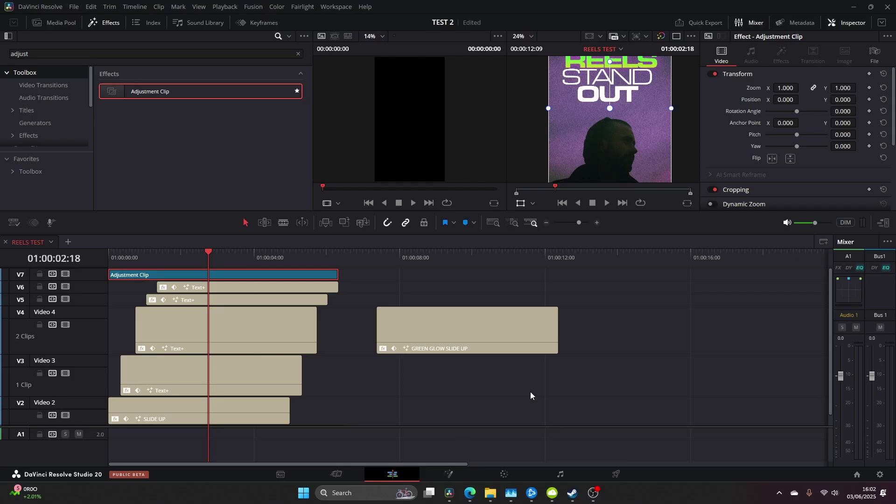
{"action": "scroll", "coordinate": [564, 114], "scroll_direction": "down", "scroll_amount": 3}
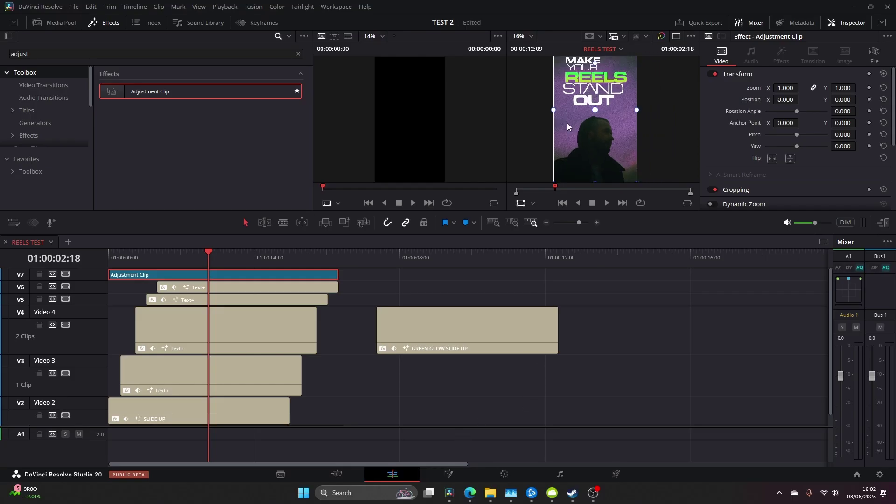
{"action": "left_click_drag", "start_coordinate": [619, 211], "coordinate": [628, 253]}
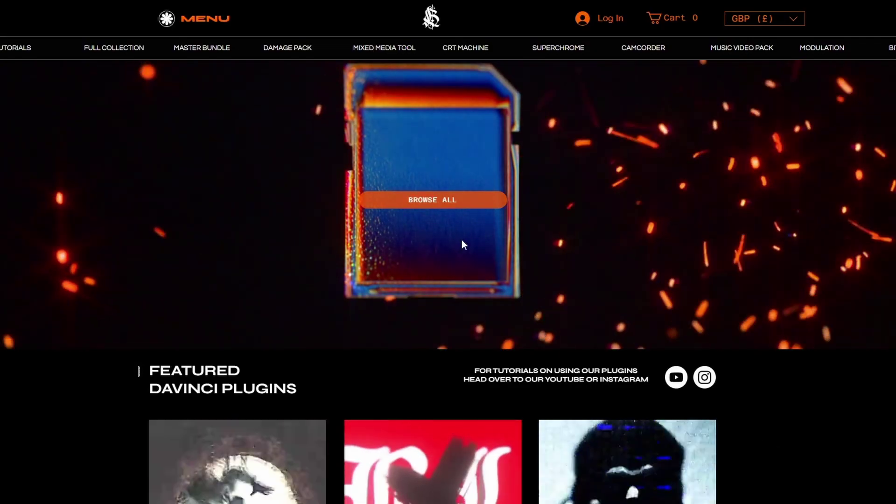
- Switch to the DaVinci plugin store website and open the SUPERCHROME product page
{"action": "left_click", "coordinate": [547, 50]}
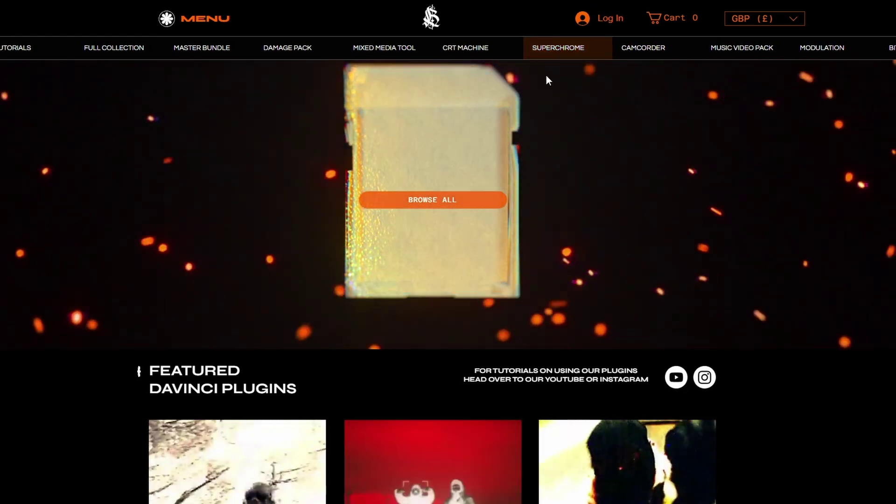